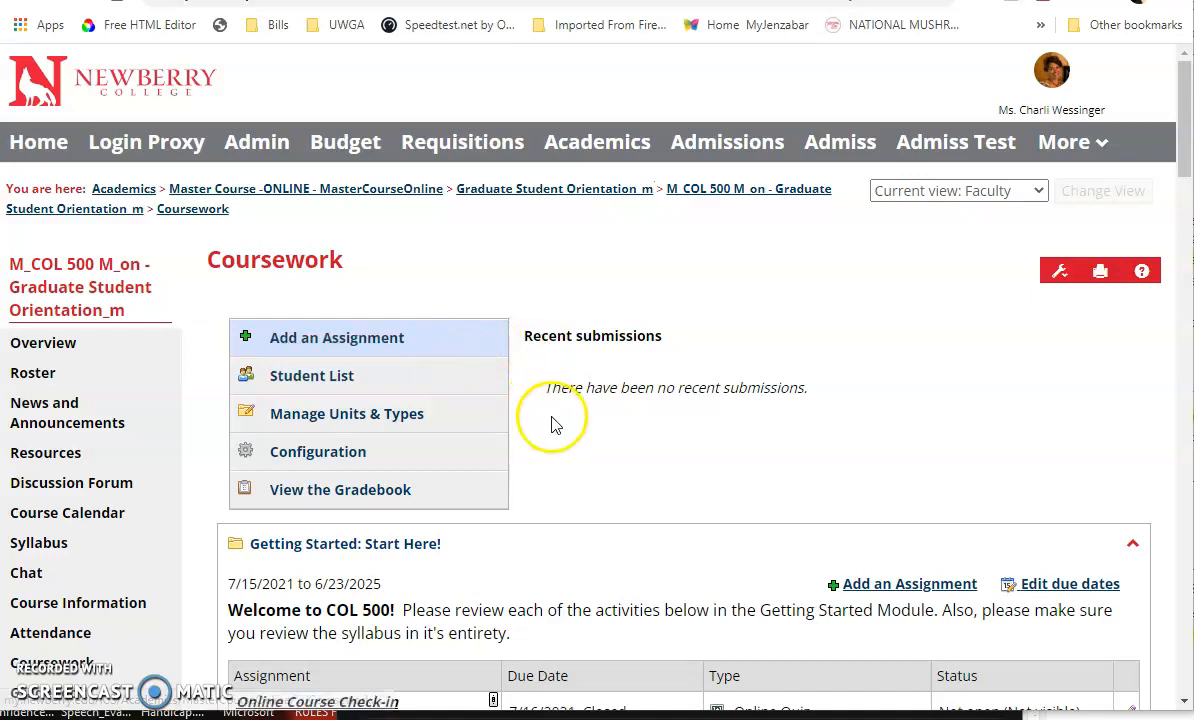
Add a new assignment to the Module 01 – Wolf Den Navigation unit using the Online Test format
scroll(585, 424, down, 1)
scroll(469, 421, down, 1)
scroll(459, 415, down, 1)
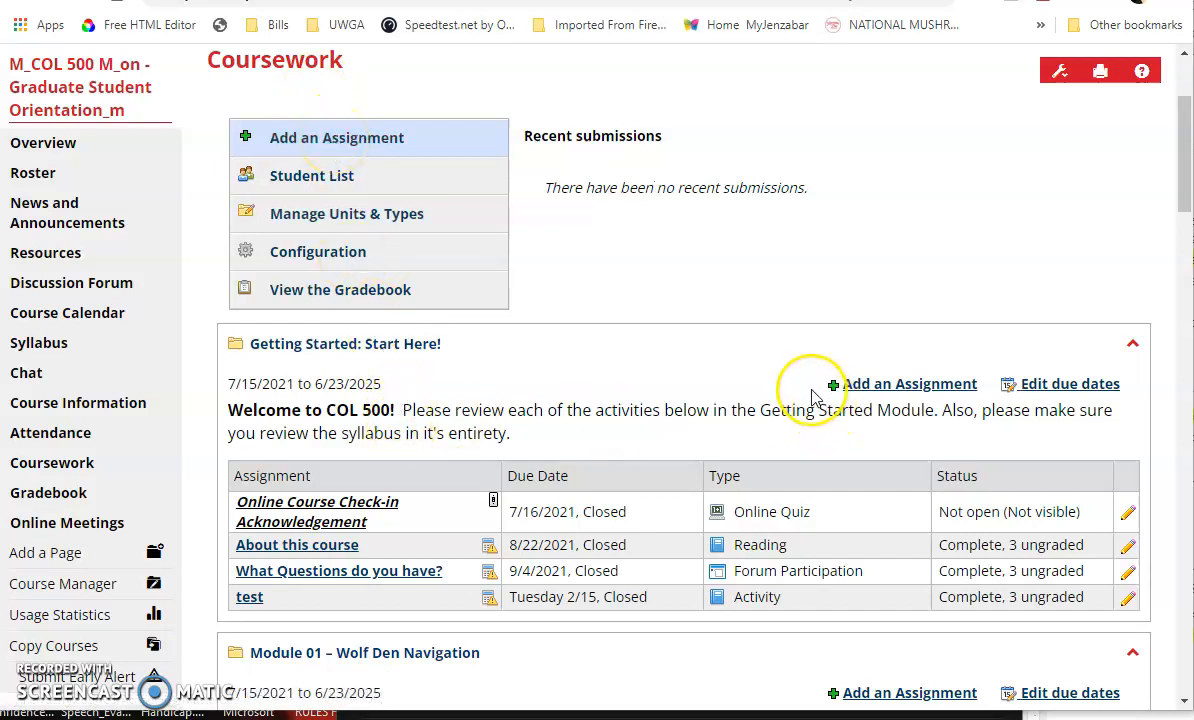
scroll(813, 395, down, 5)
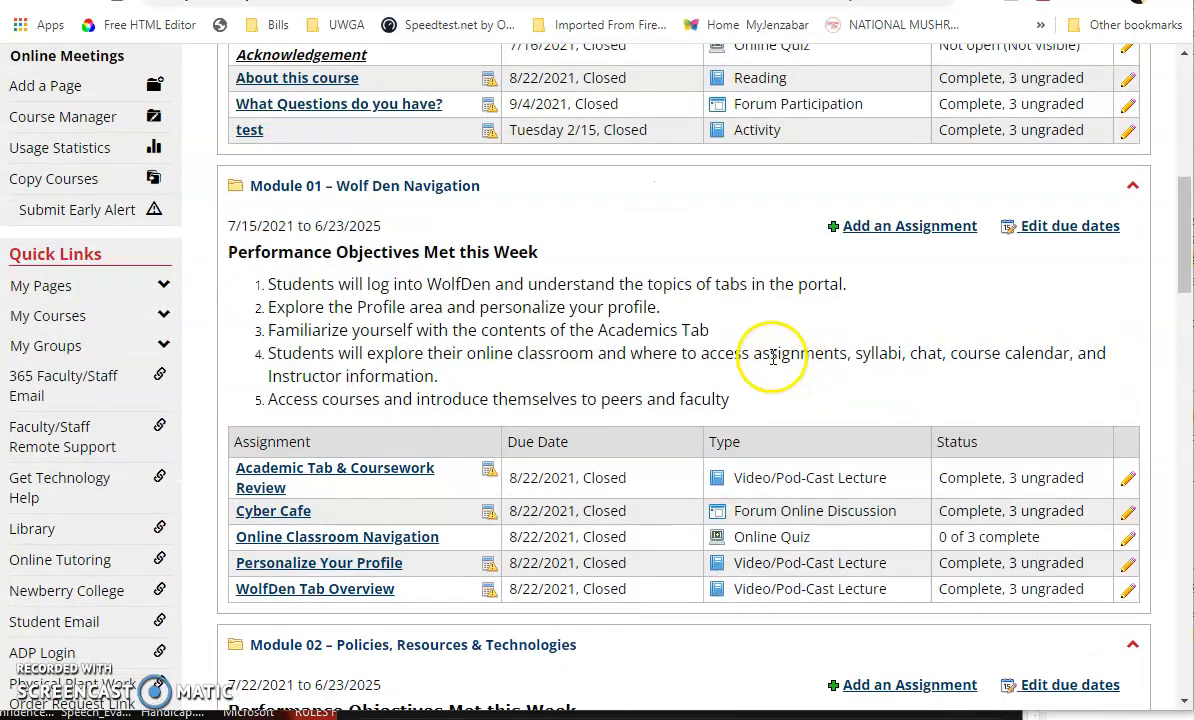
drag(251, 186, 322, 187)
click(518, 184)
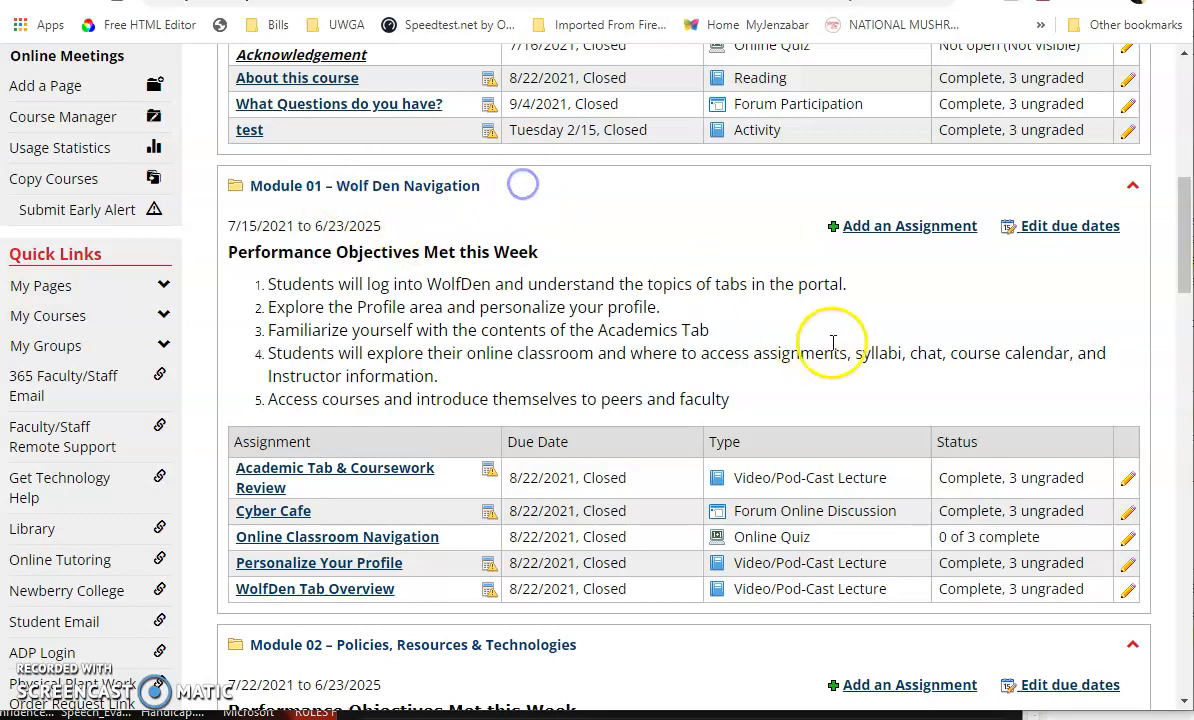
click(927, 232)
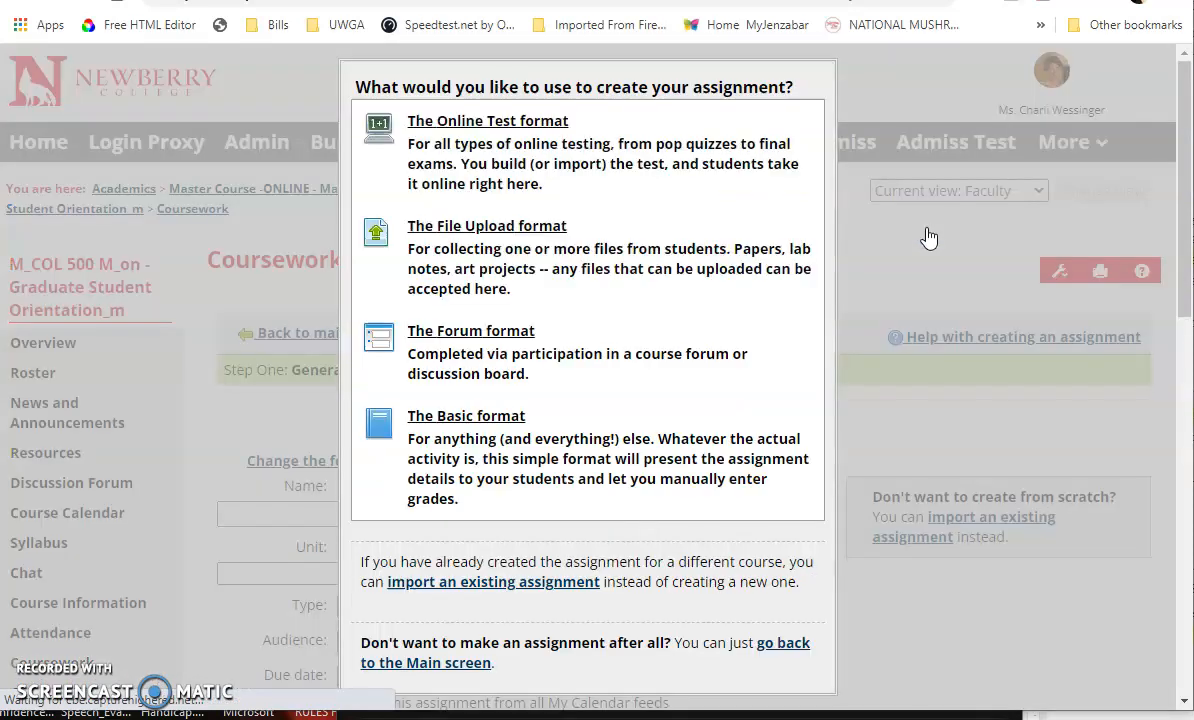
click(456, 172)
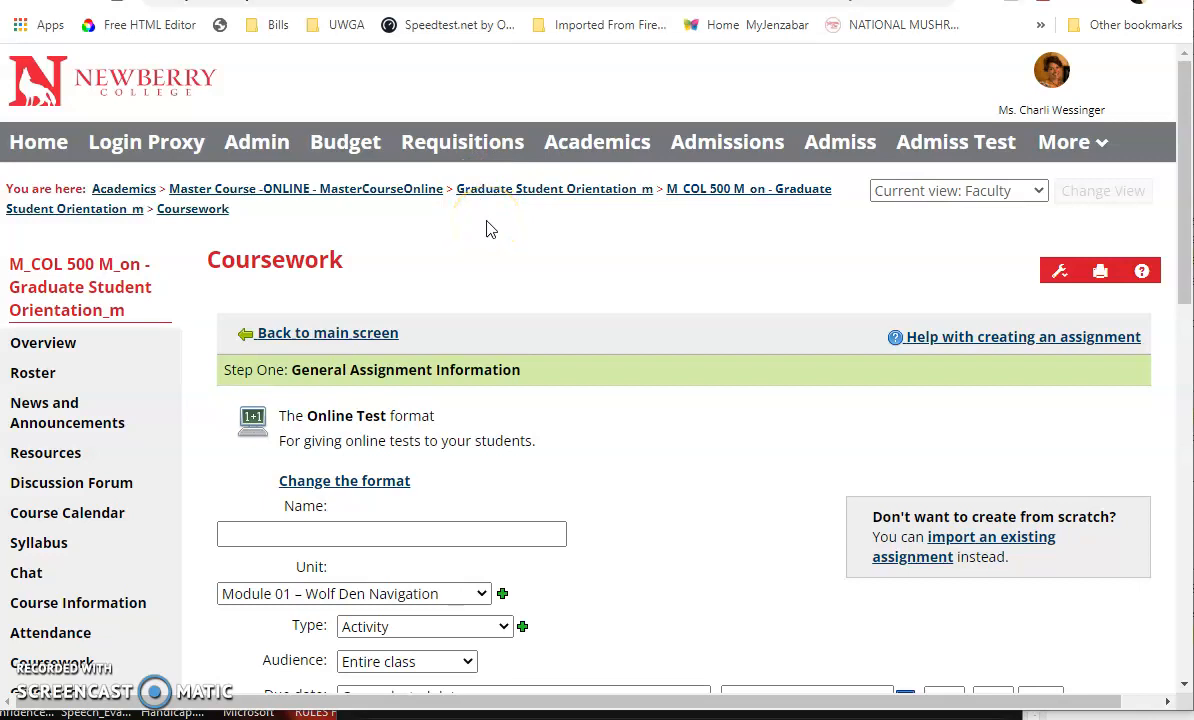
Name the assignment "Test/Quiz on Chapter 1", correcting the misspelled word with the spelling suggestion
scroll(520, 345, down, 2)
click(510, 335)
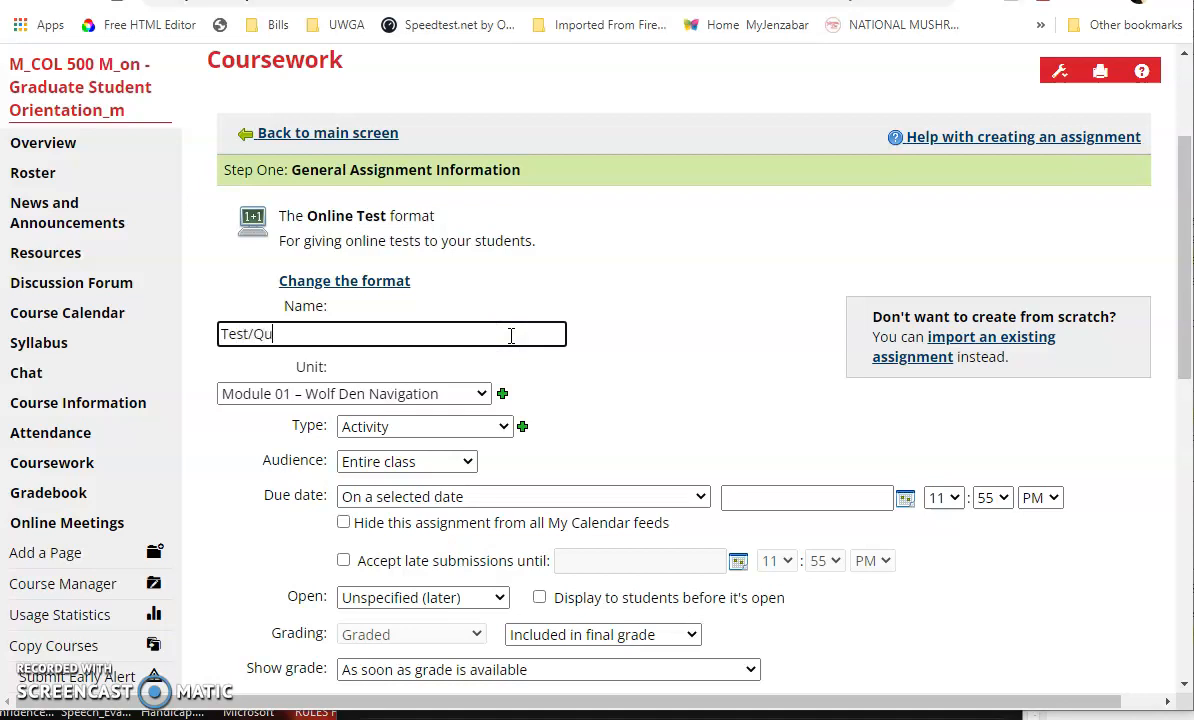
text(Test/Quiz on Chapiter 1)
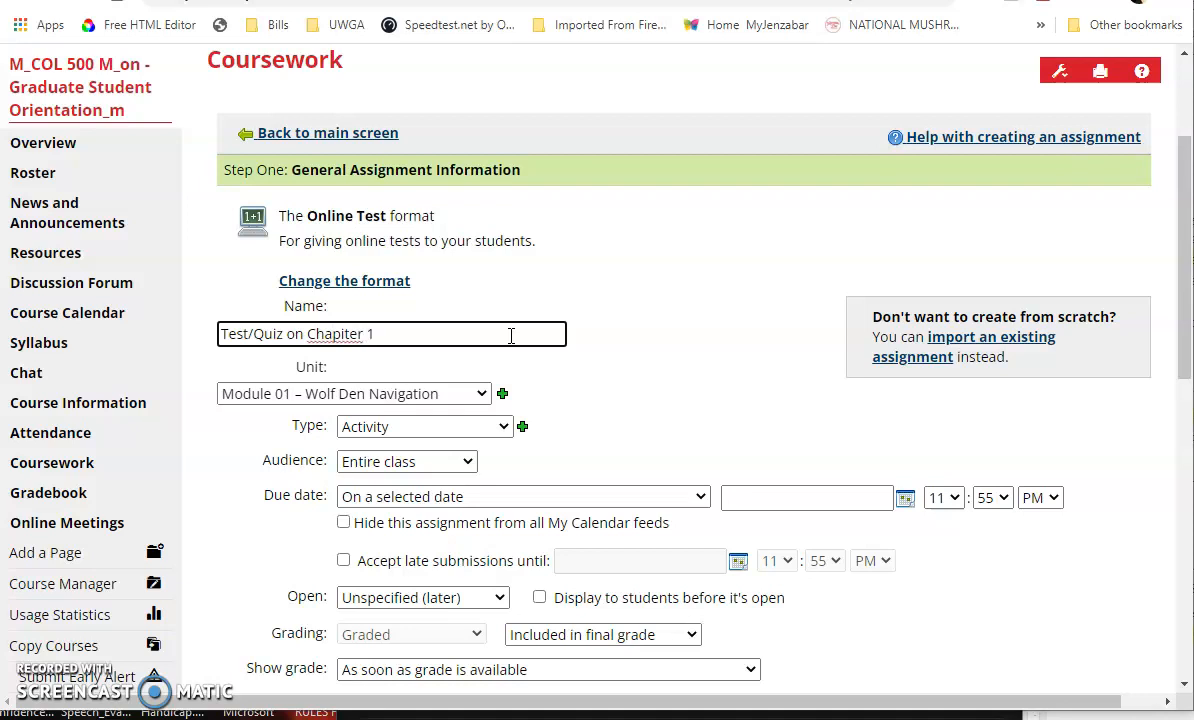
right_click(325, 336)
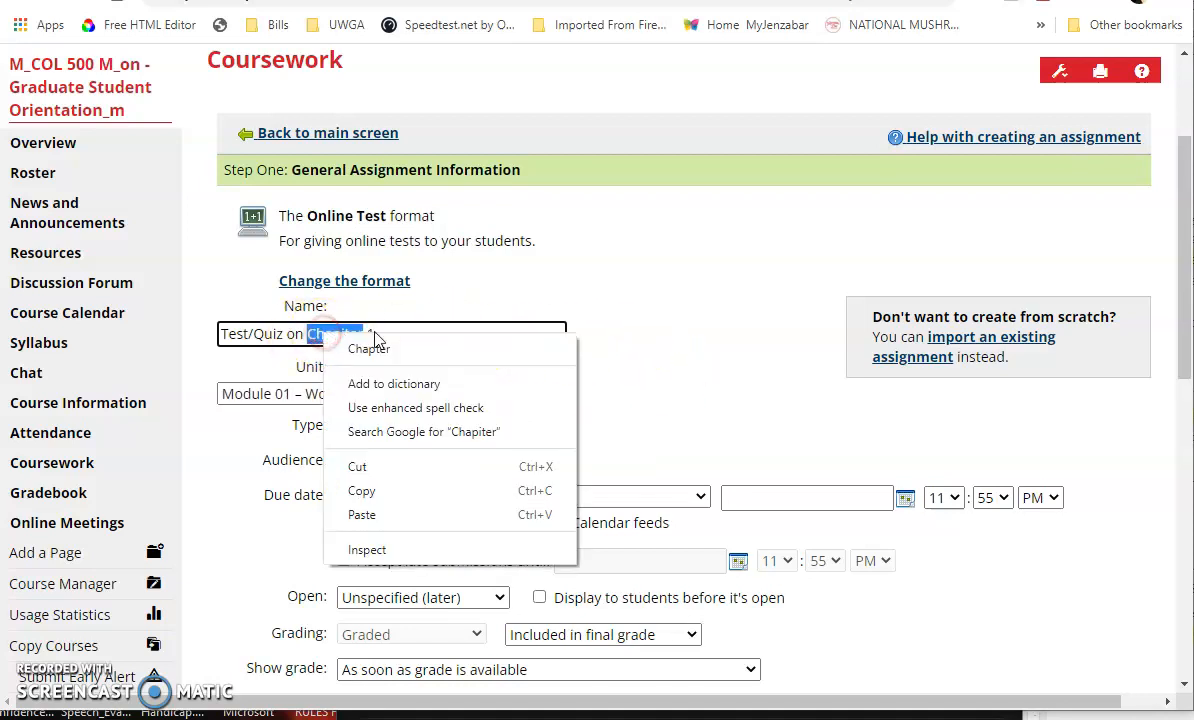
click(380, 348)
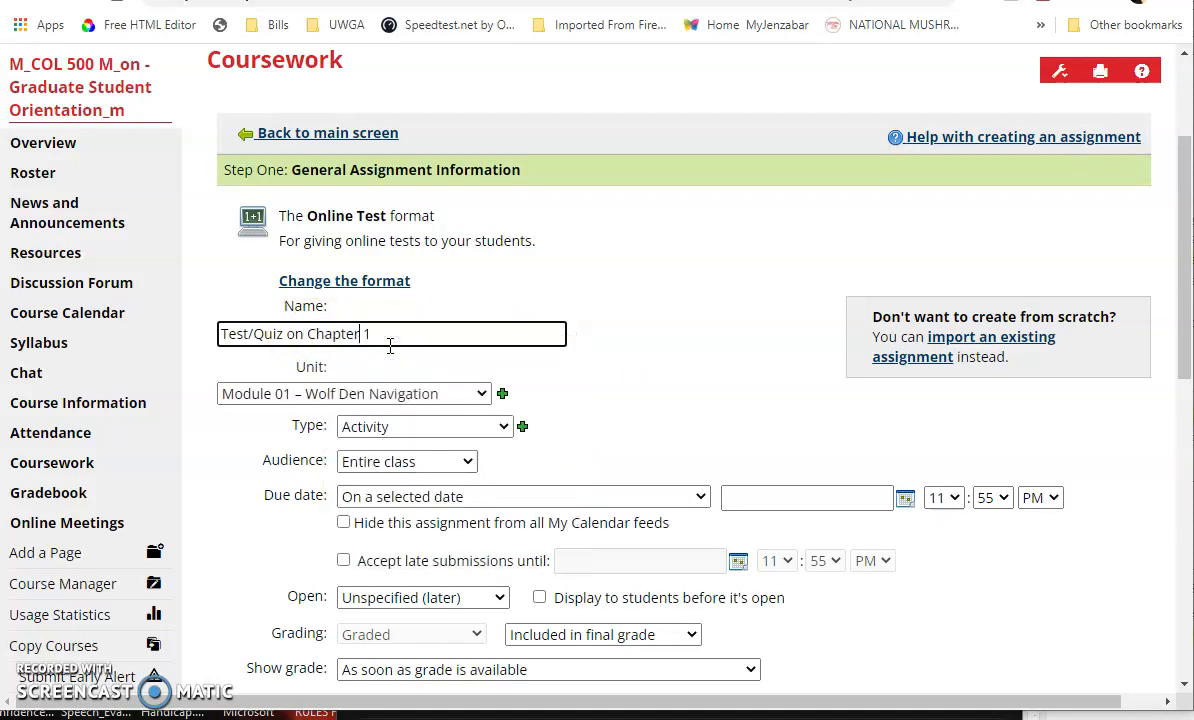
Keep the unit as Module 01 – Wolf Den Navigation and set the assignment type to Quiz
click(373, 393)
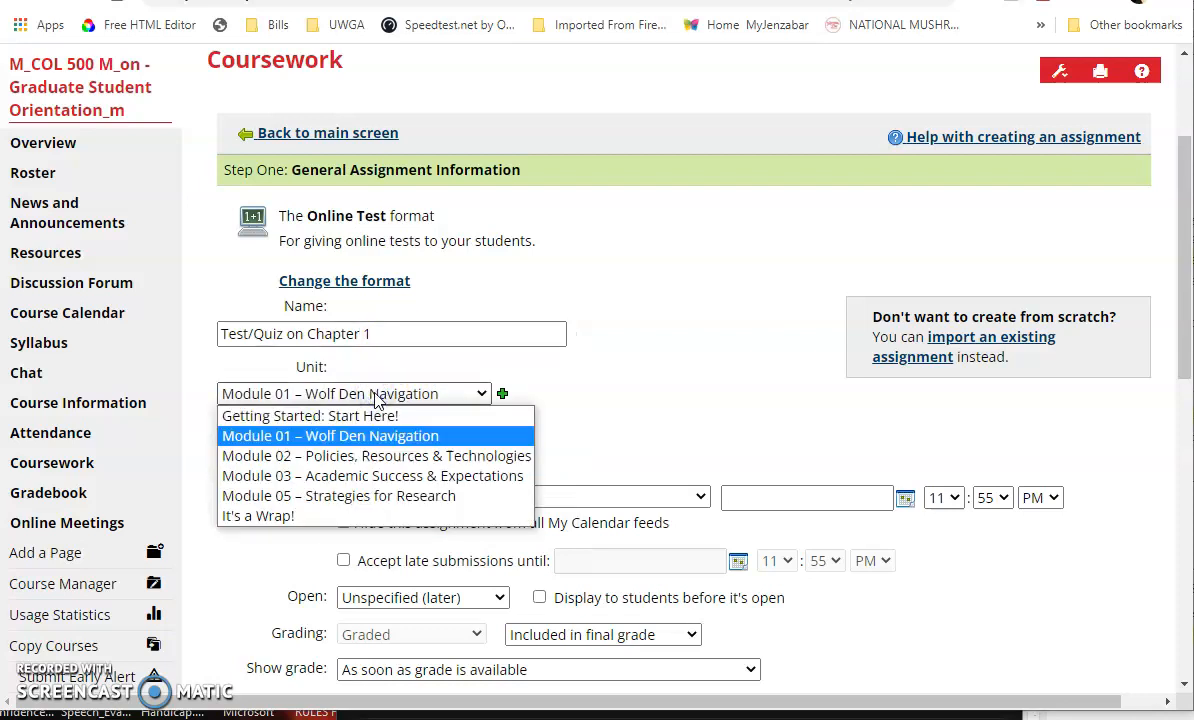
click(380, 437)
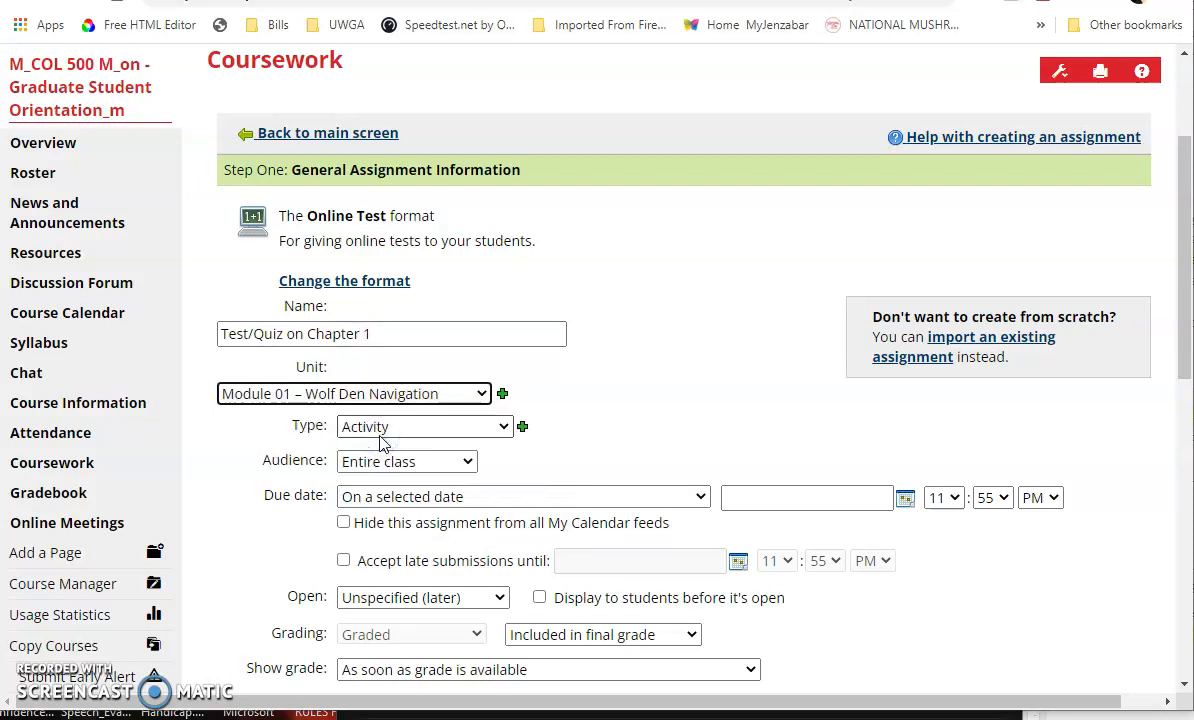
click(391, 430)
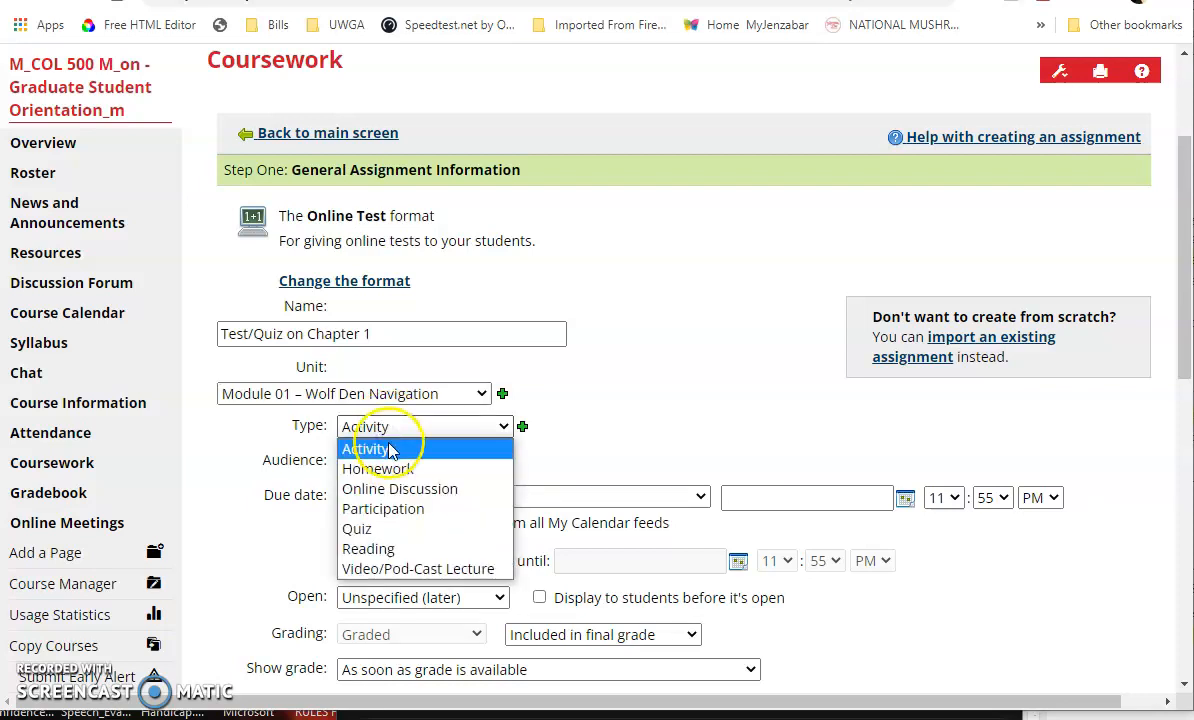
click(393, 529)
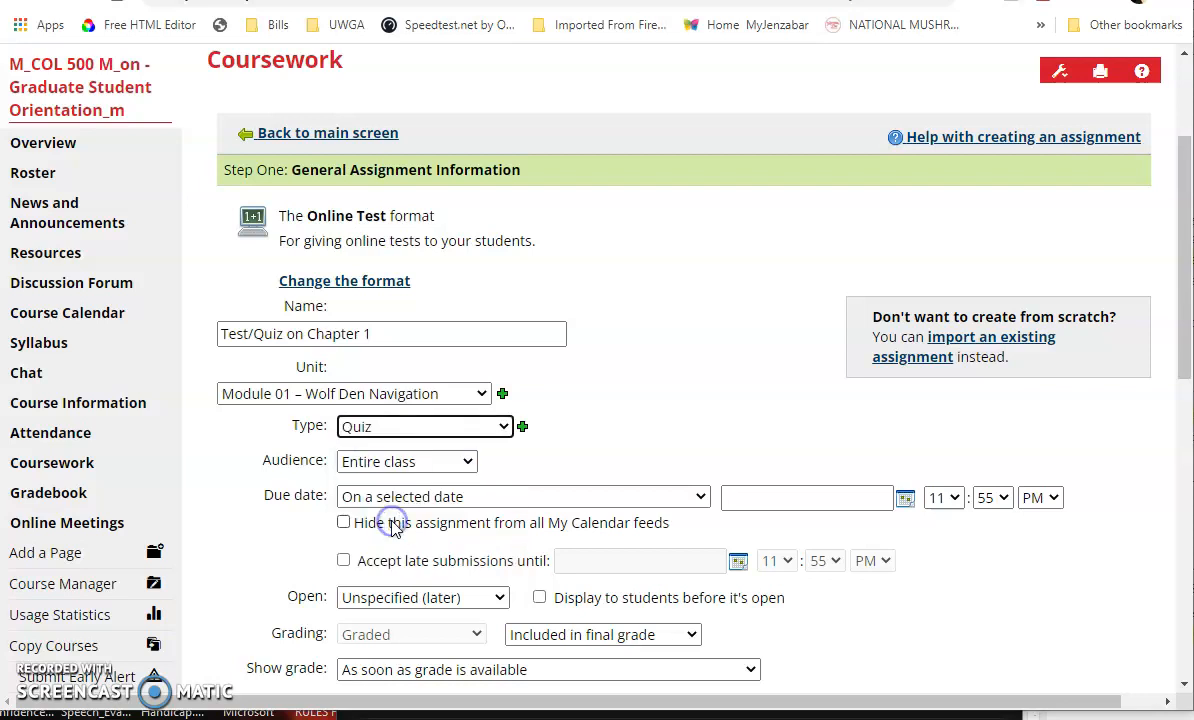
Keep the audience as Entire class and set the due date to 10/10/2022
click(378, 462)
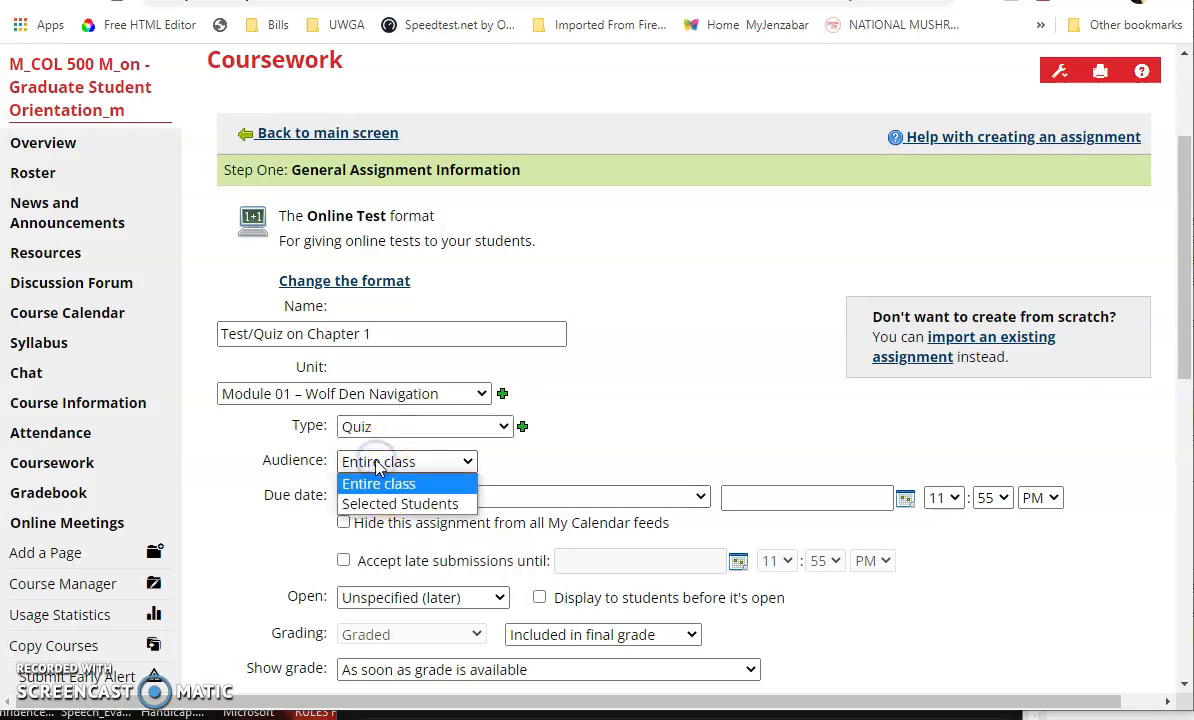
click(378, 462)
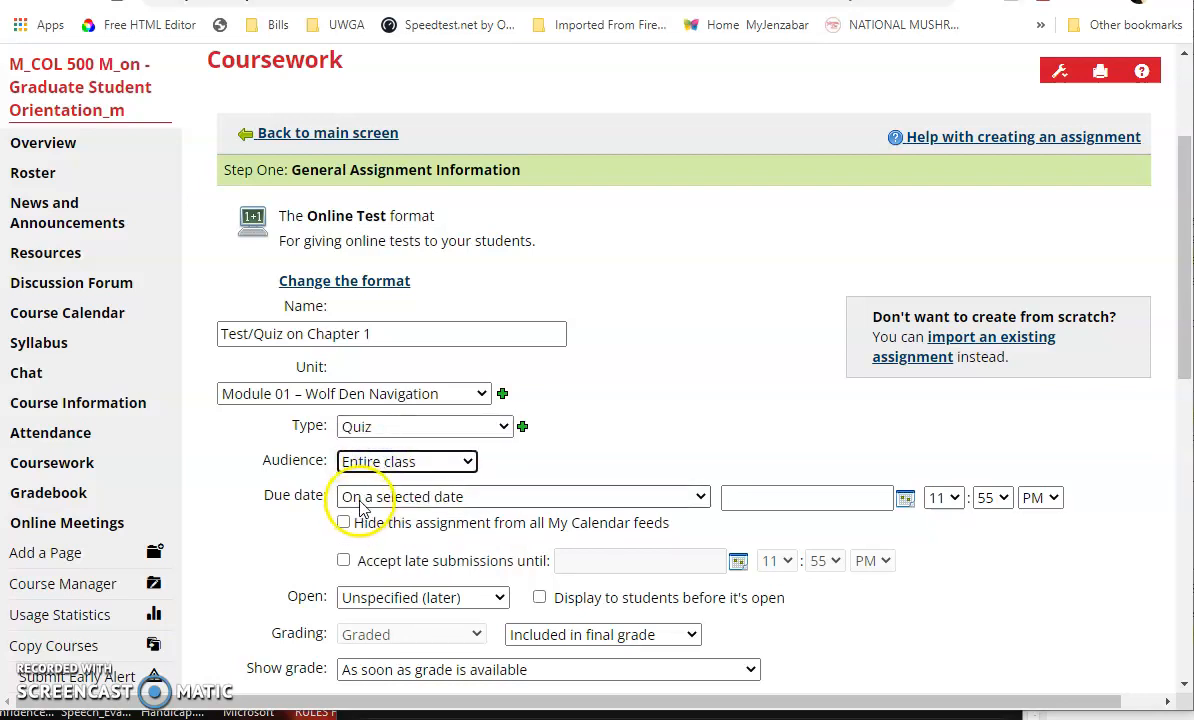
click(904, 498)
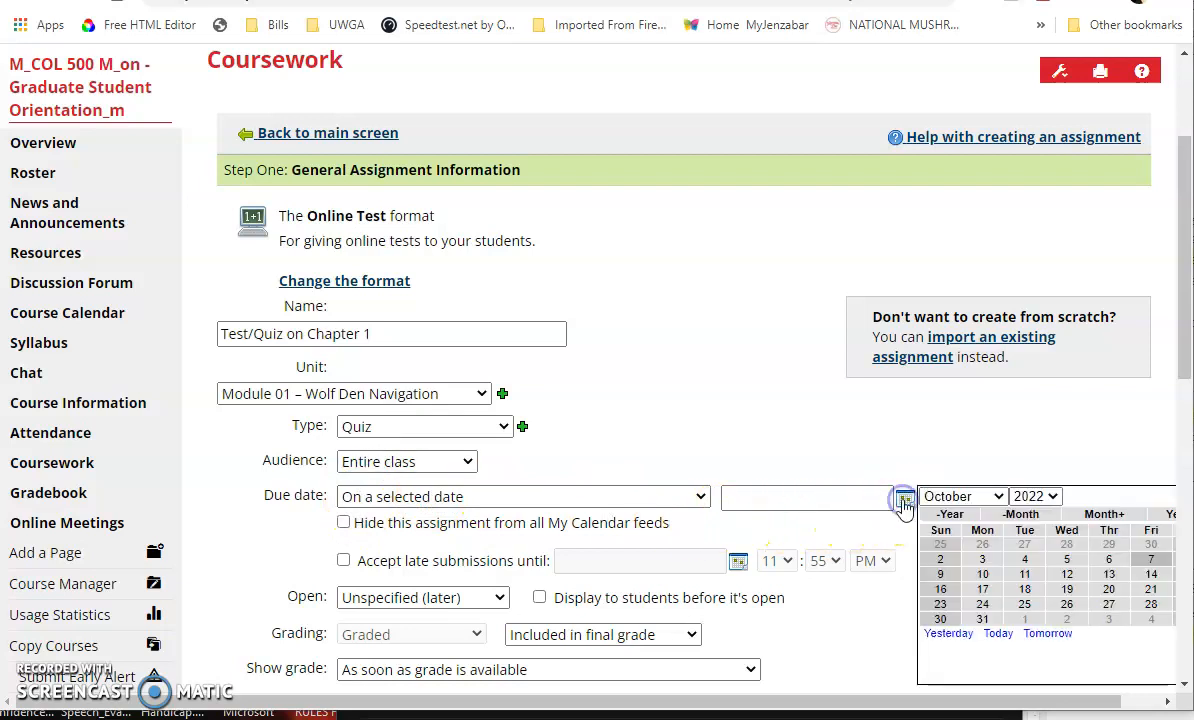
click(982, 574)
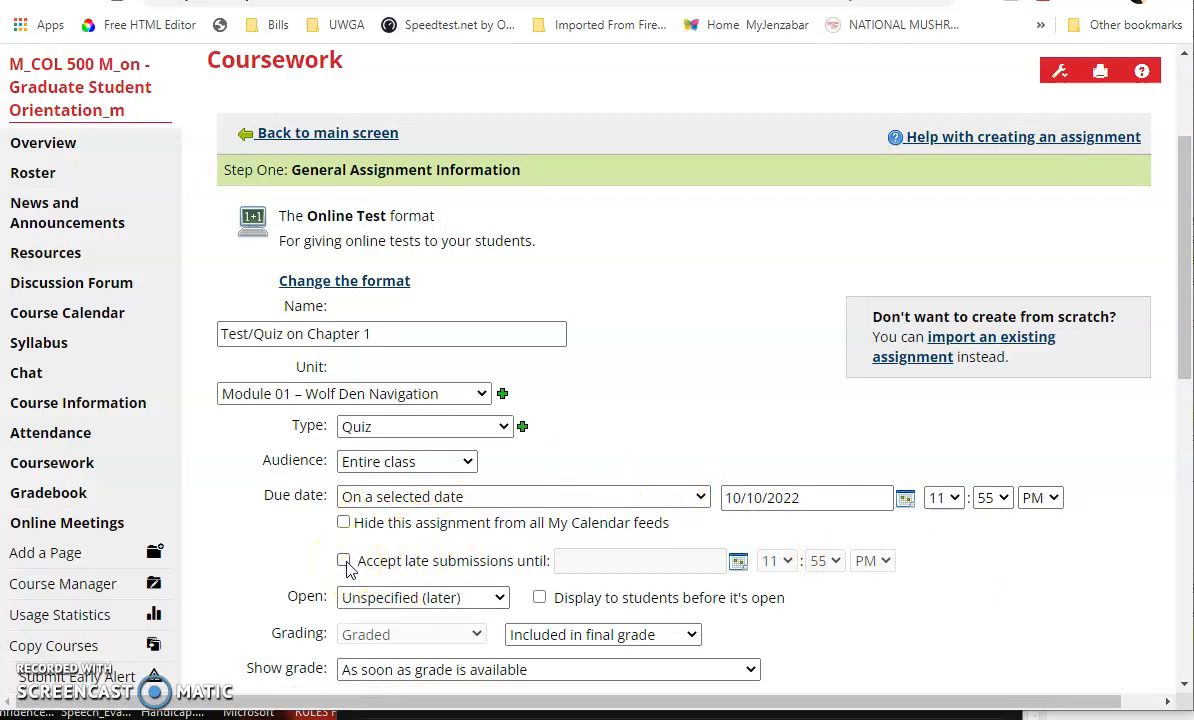
Try opening the assignment based on self-defined rules and review the condition choices for the rule
scroll(440, 546, down, 2)
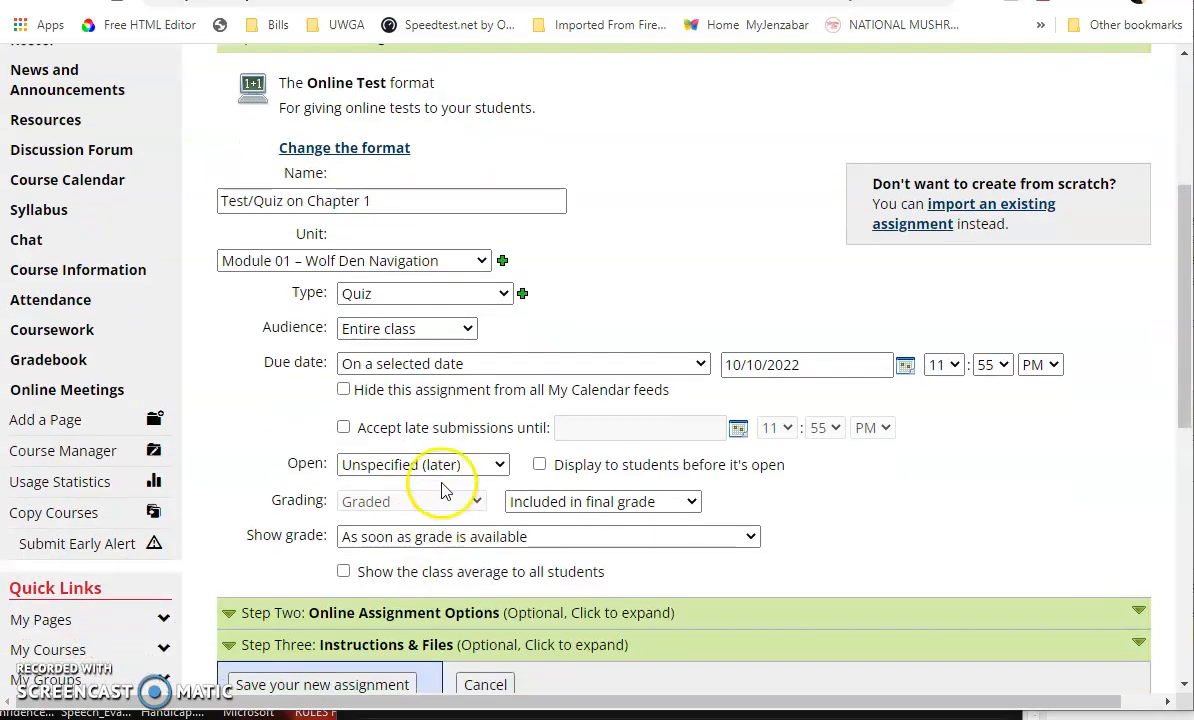
click(432, 466)
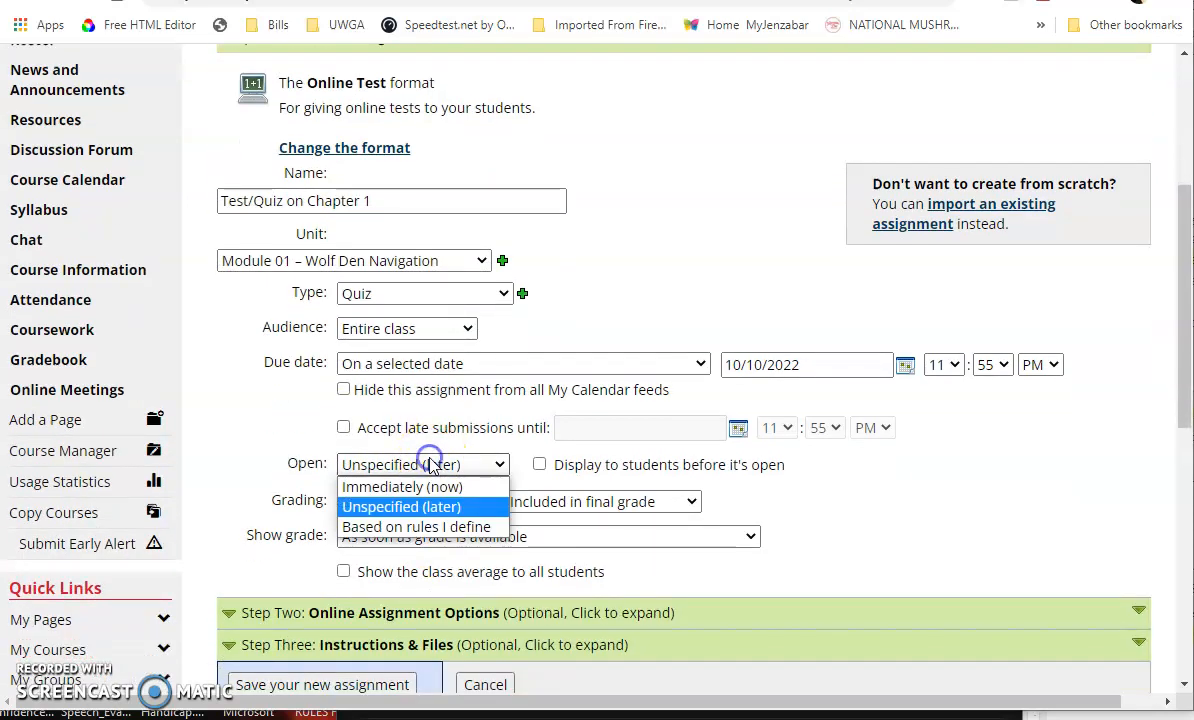
click(448, 530)
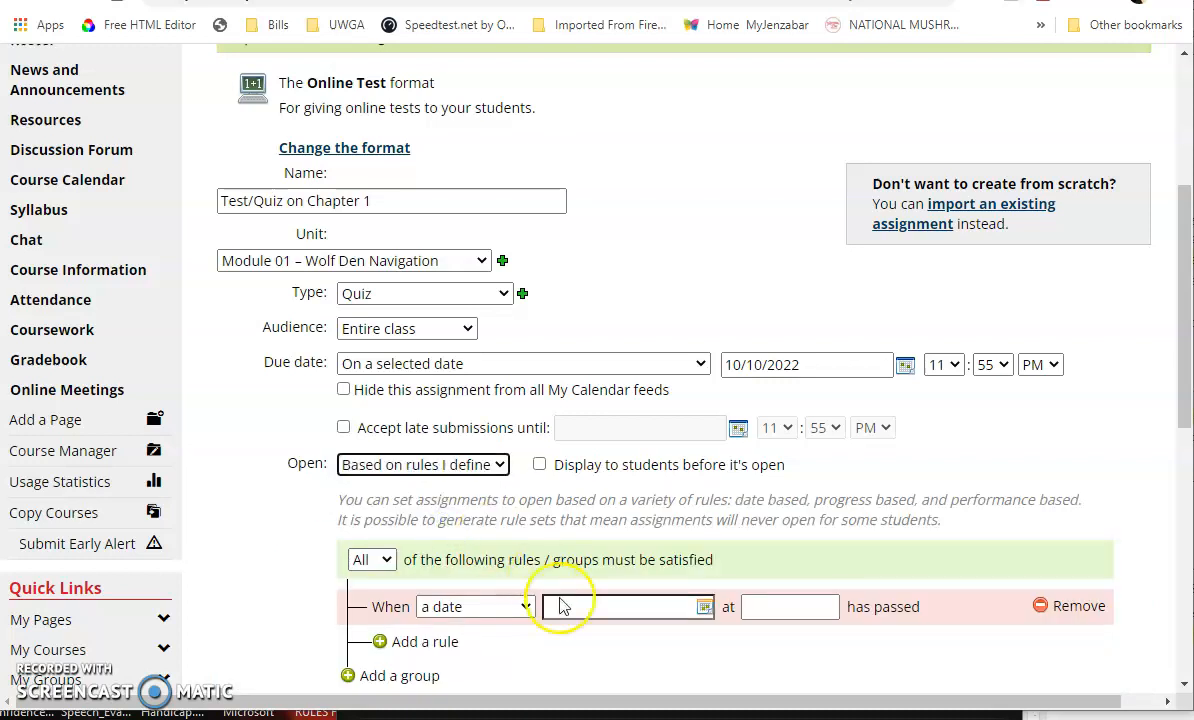
click(509, 610)
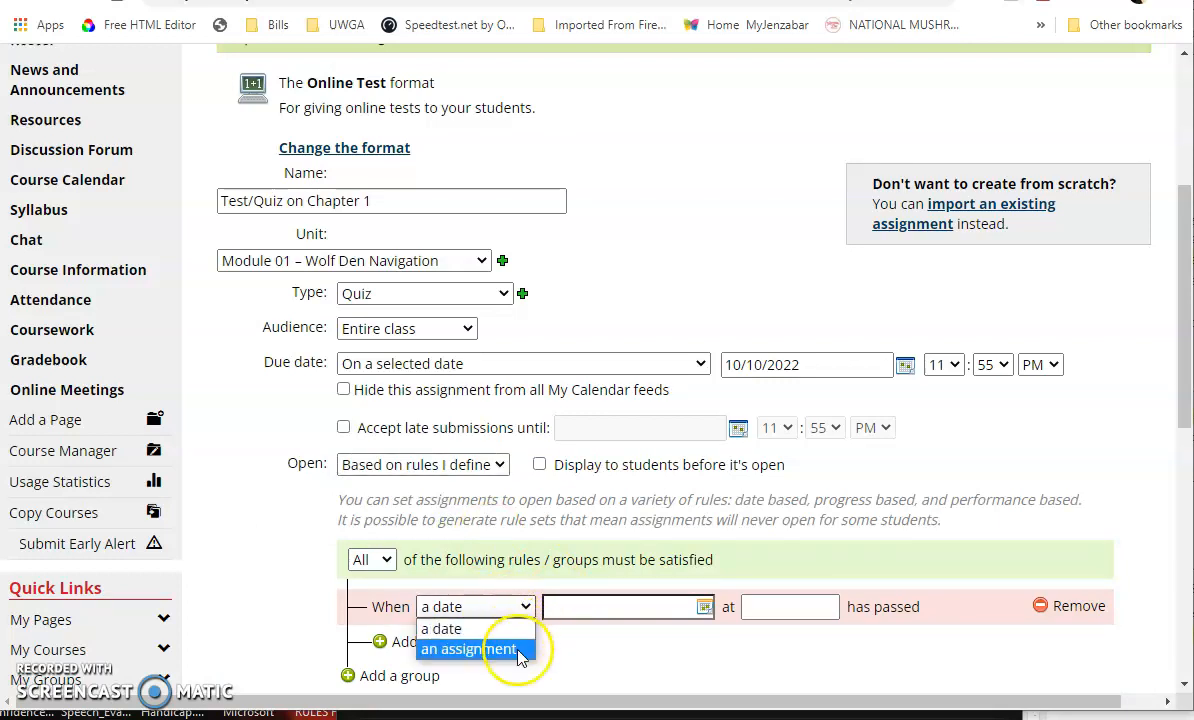
click(536, 562)
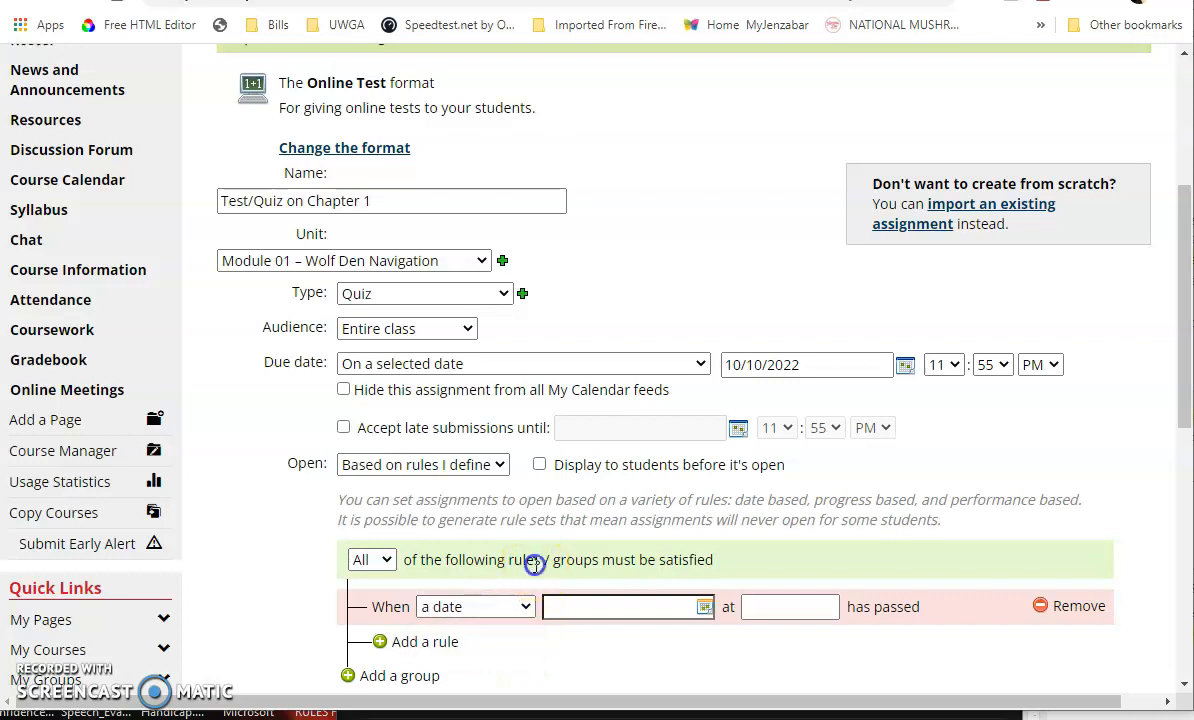
Set the assignment to open Immediately (now) and keep its grading as Included in final grade
click(390, 466)
click(395, 487)
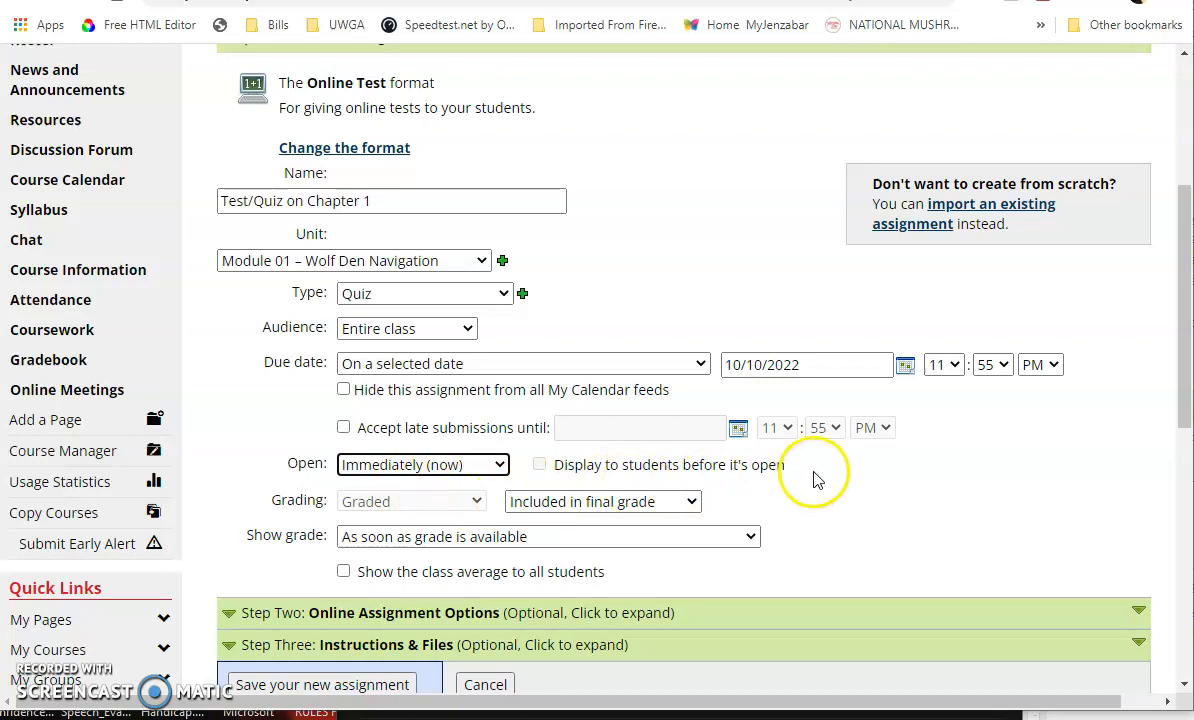
scroll(775, 430, down, 2)
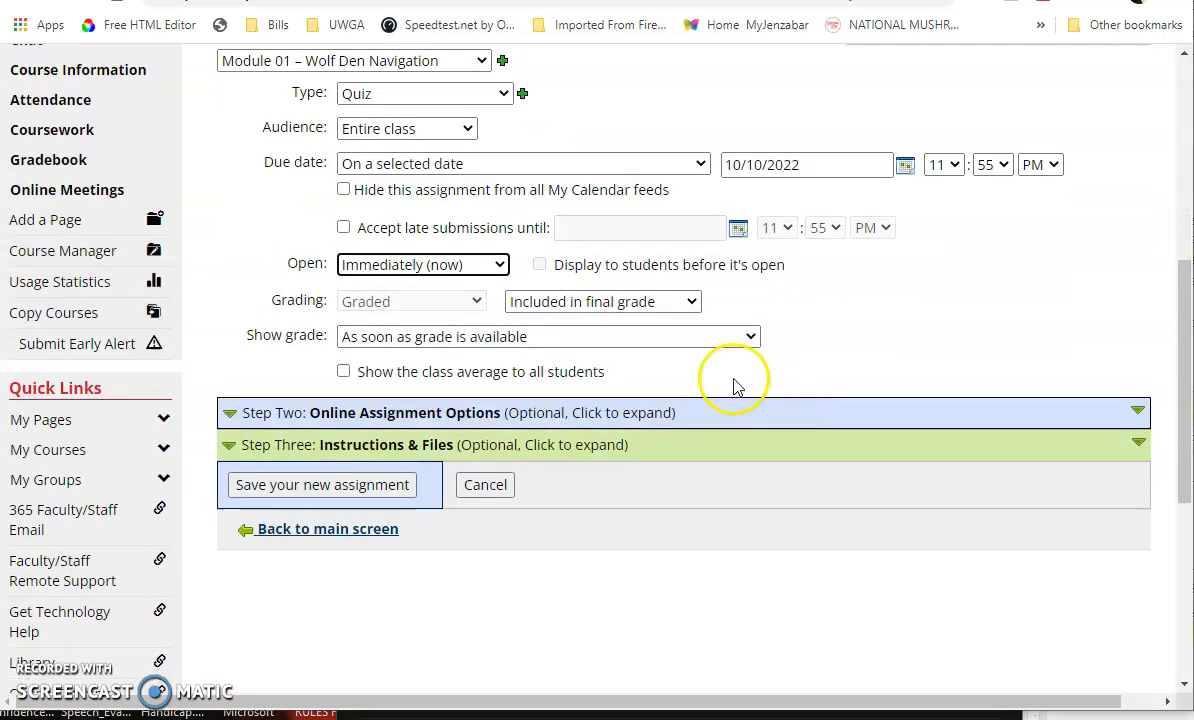
click(546, 304)
click(546, 304)
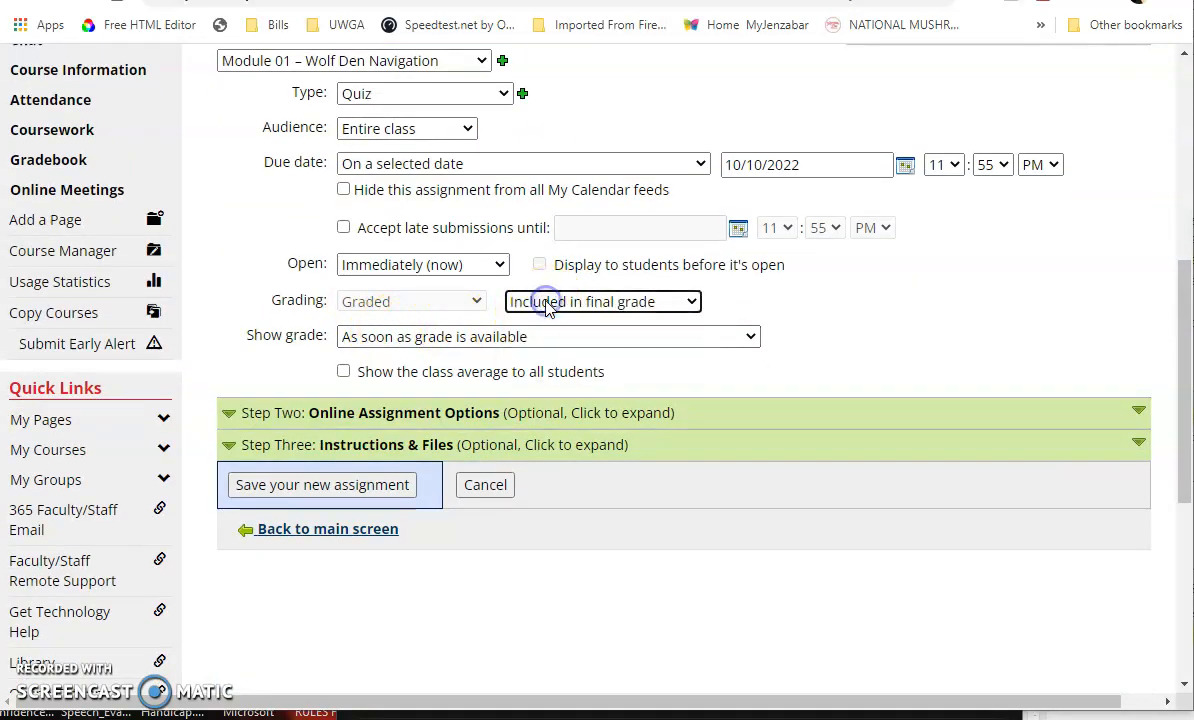
click(546, 304)
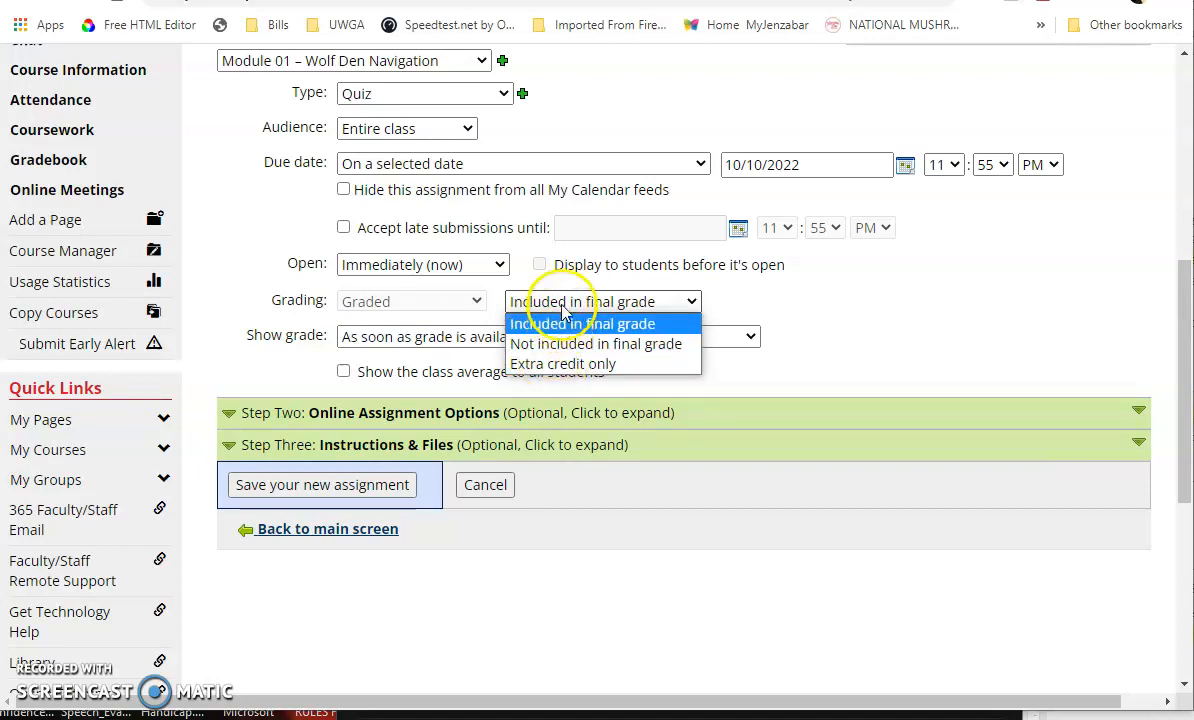
click(548, 304)
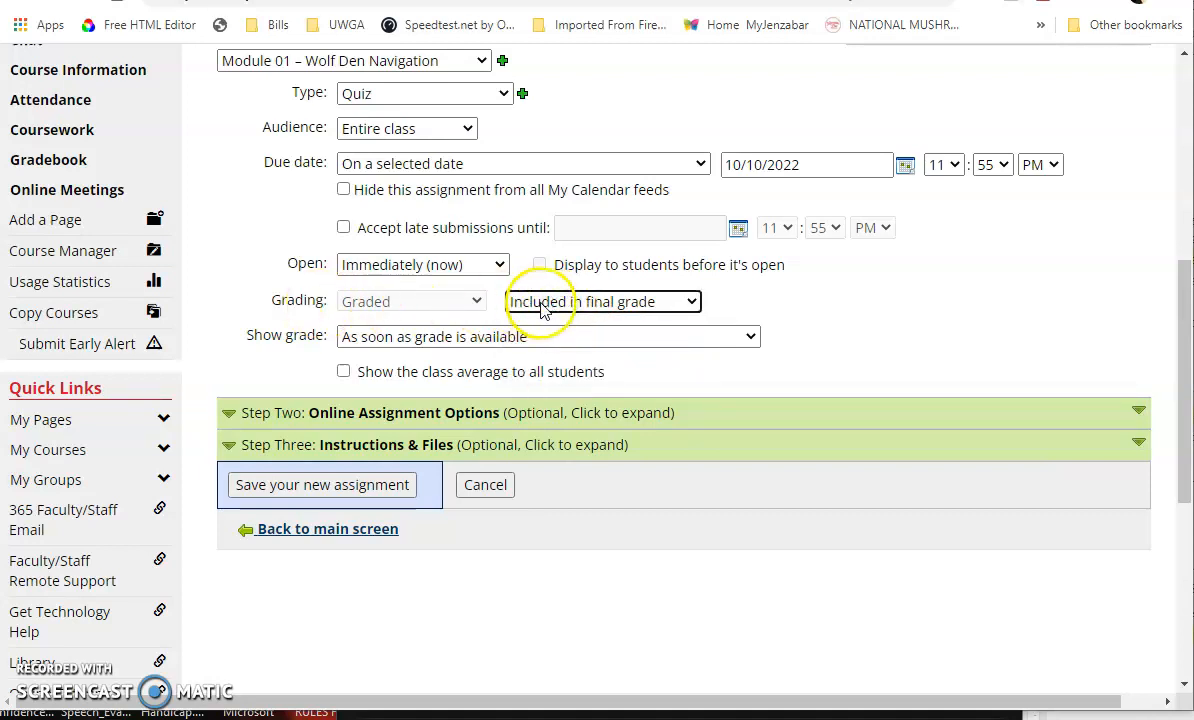
Expand the Step Two Online Assignment Options and set when students can view their test to Never
click(520, 416)
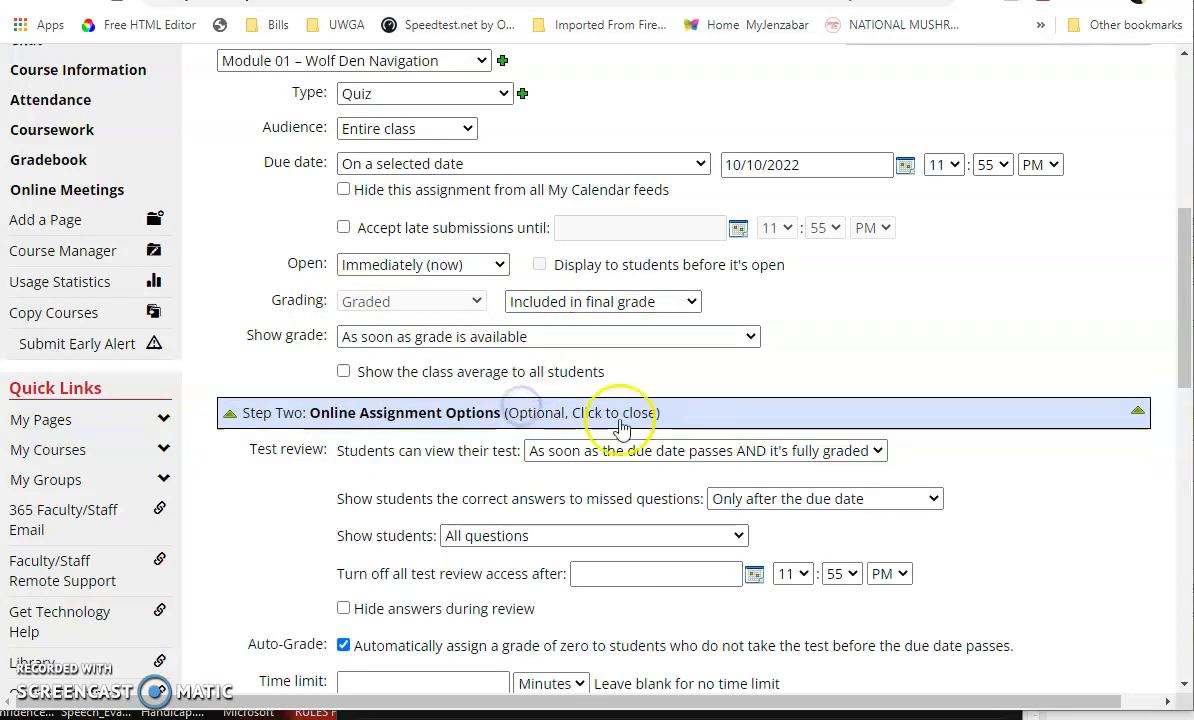
scroll(995, 445, down, 2)
scroll(988, 433, down, 1)
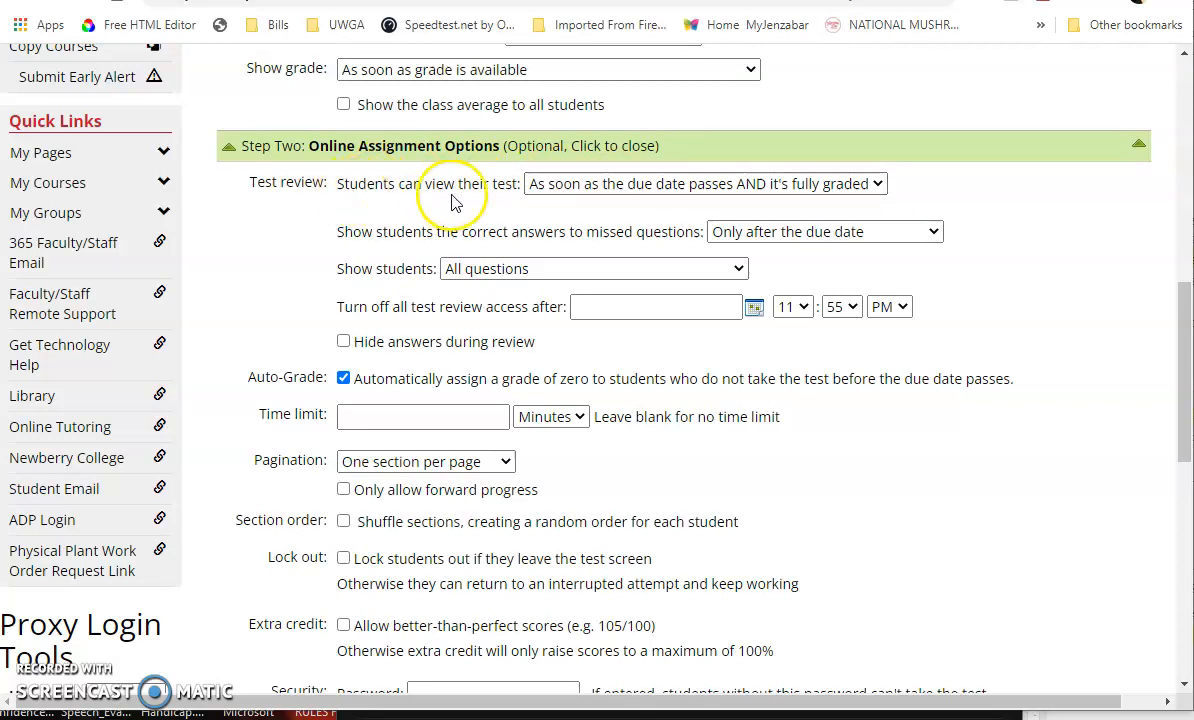
click(584, 194)
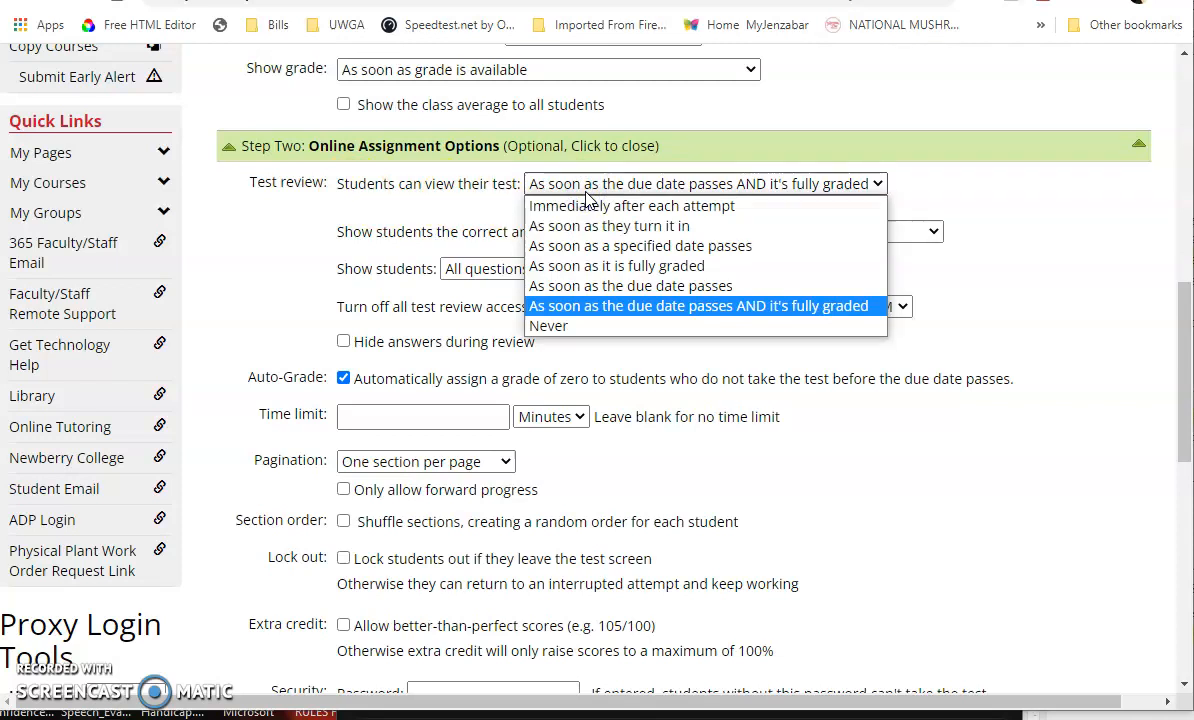
click(590, 326)
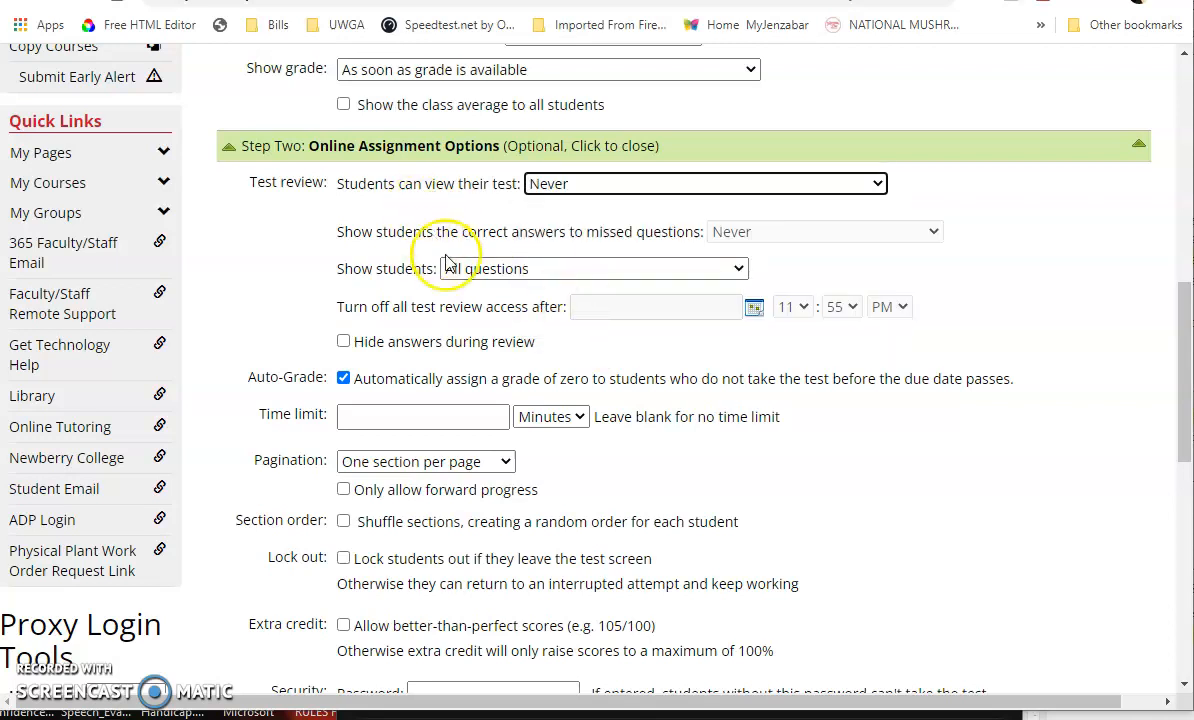
Keep the test review showing All questions and let students view their test As soon as it is fully graded
click(468, 268)
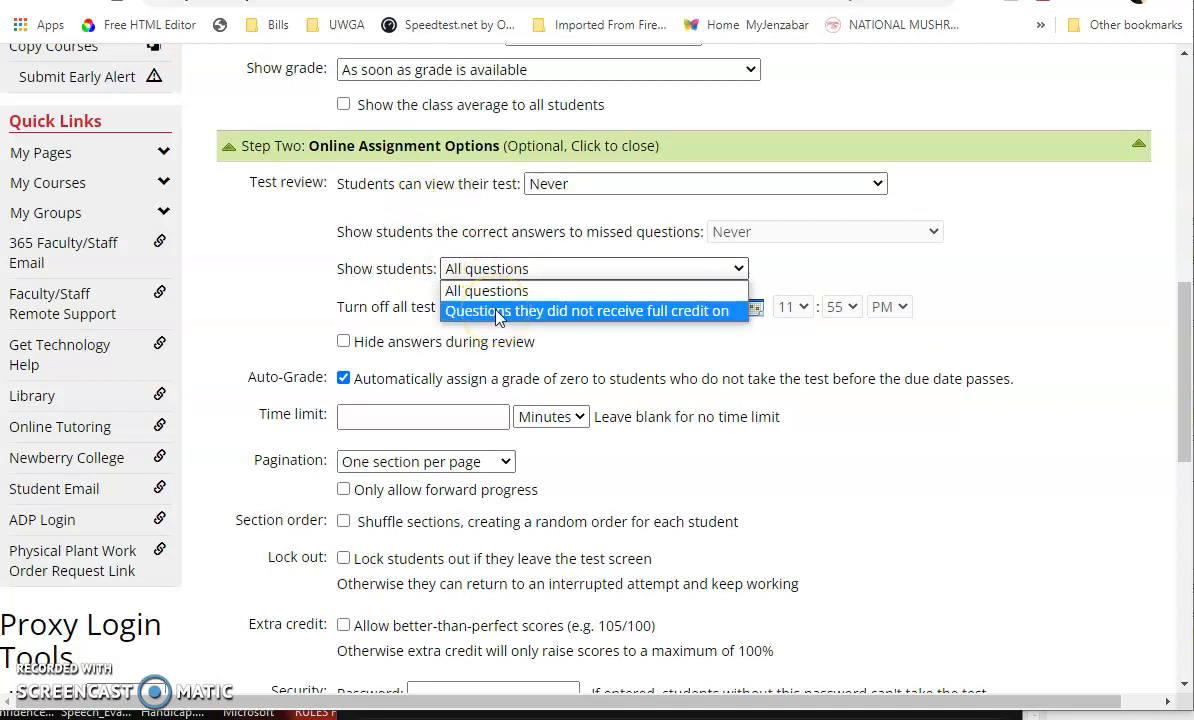
click(490, 289)
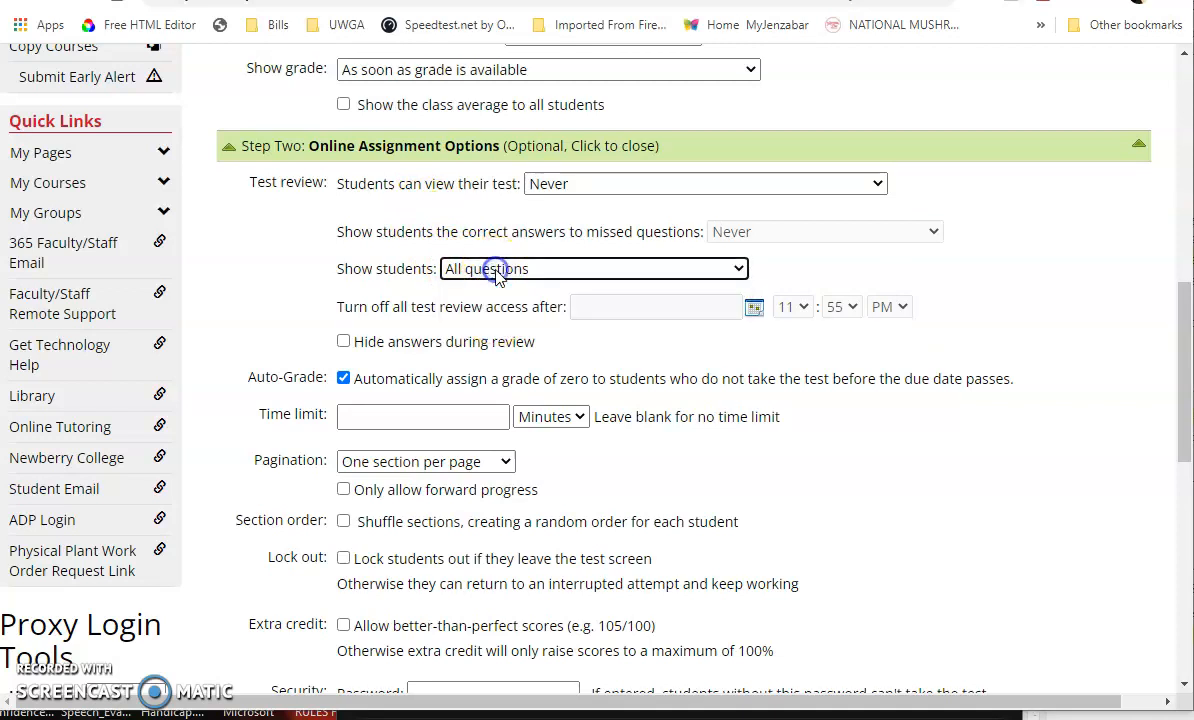
click(585, 186)
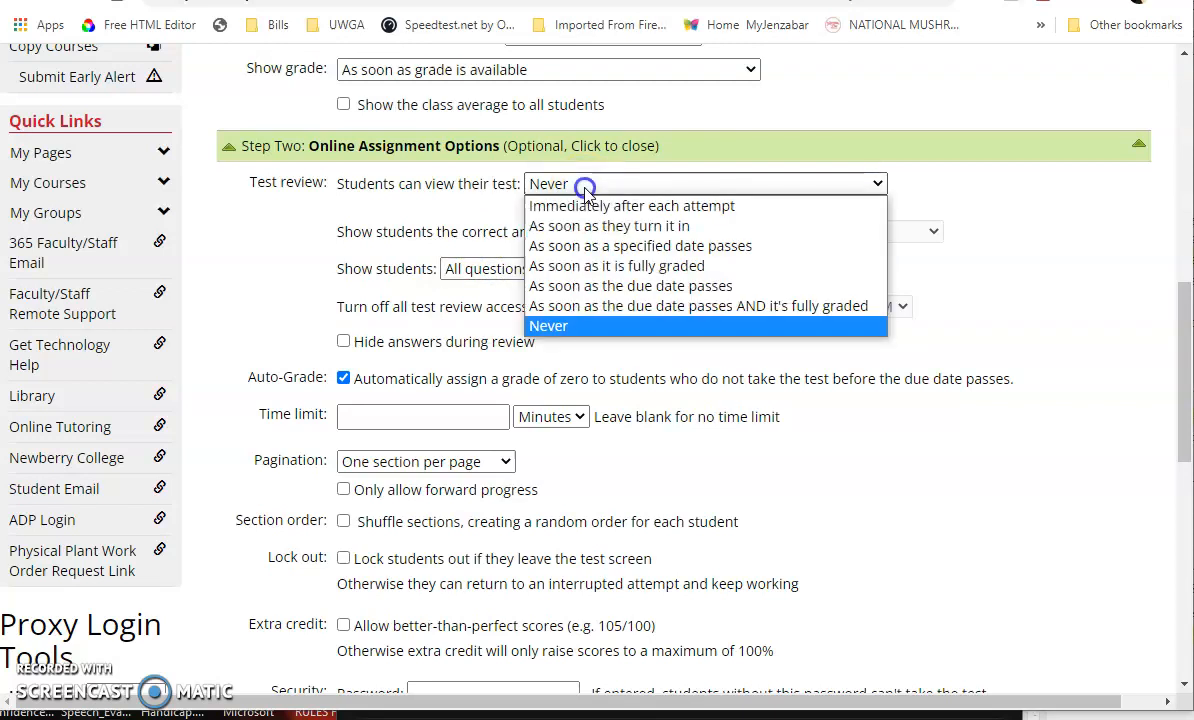
click(600, 246)
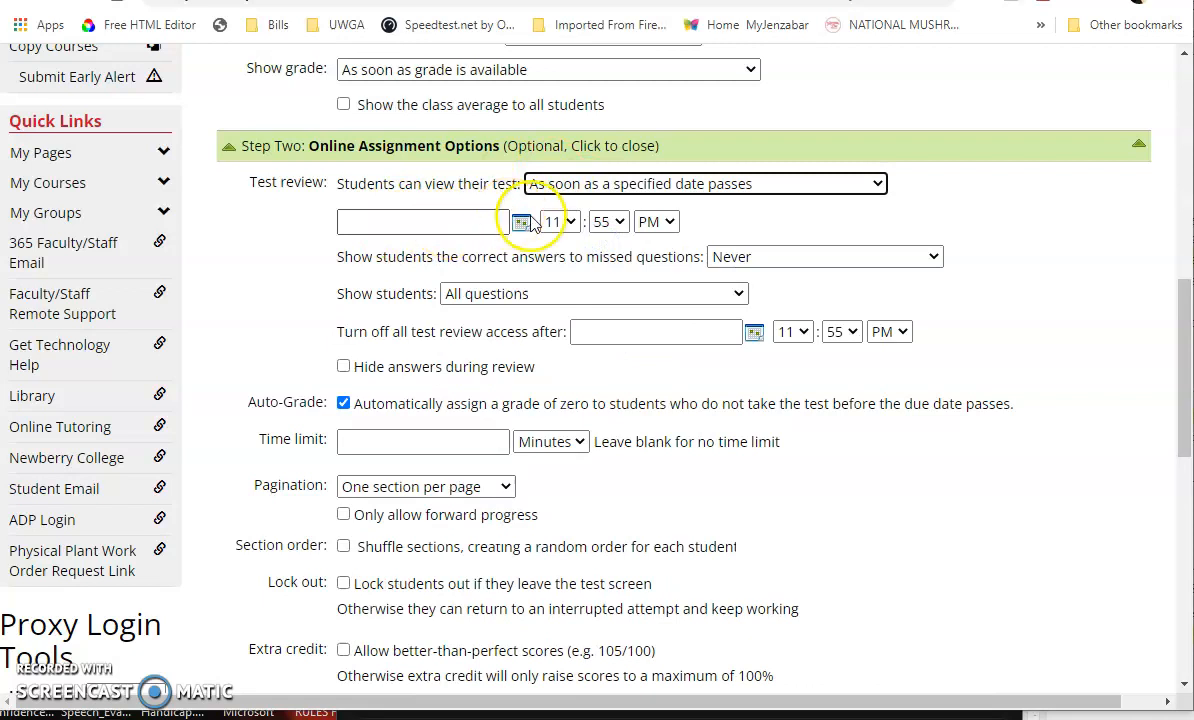
click(570, 184)
click(605, 266)
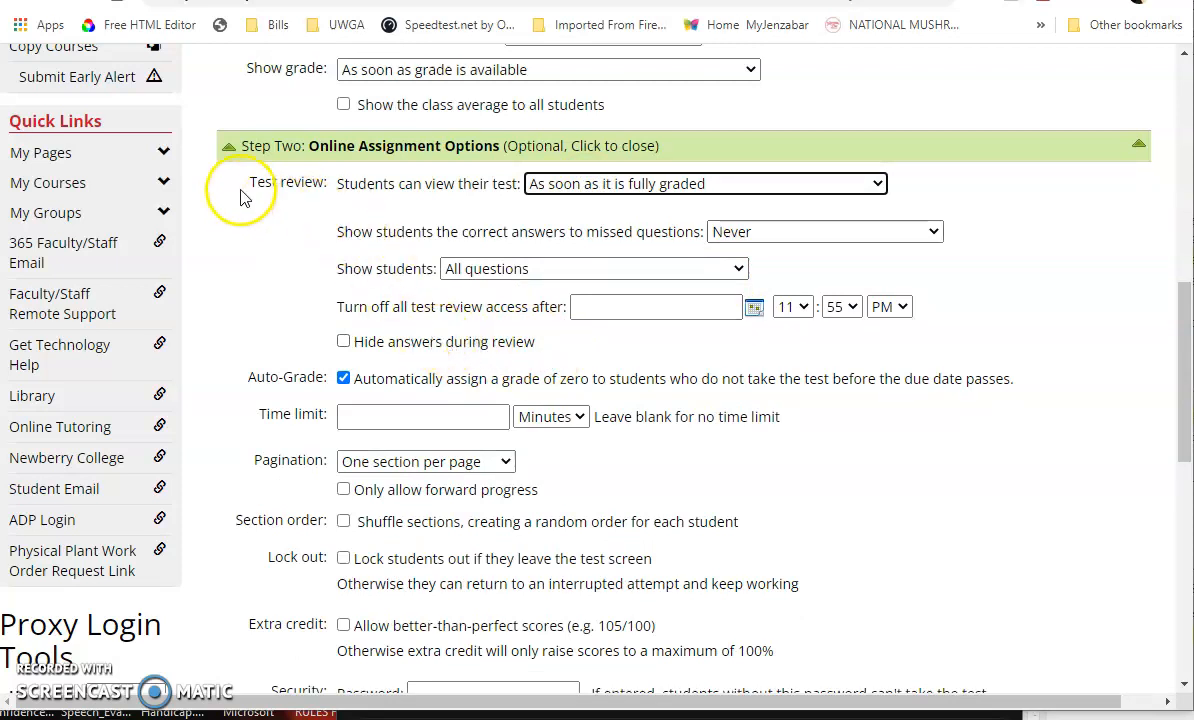
drag(249, 183, 330, 193)
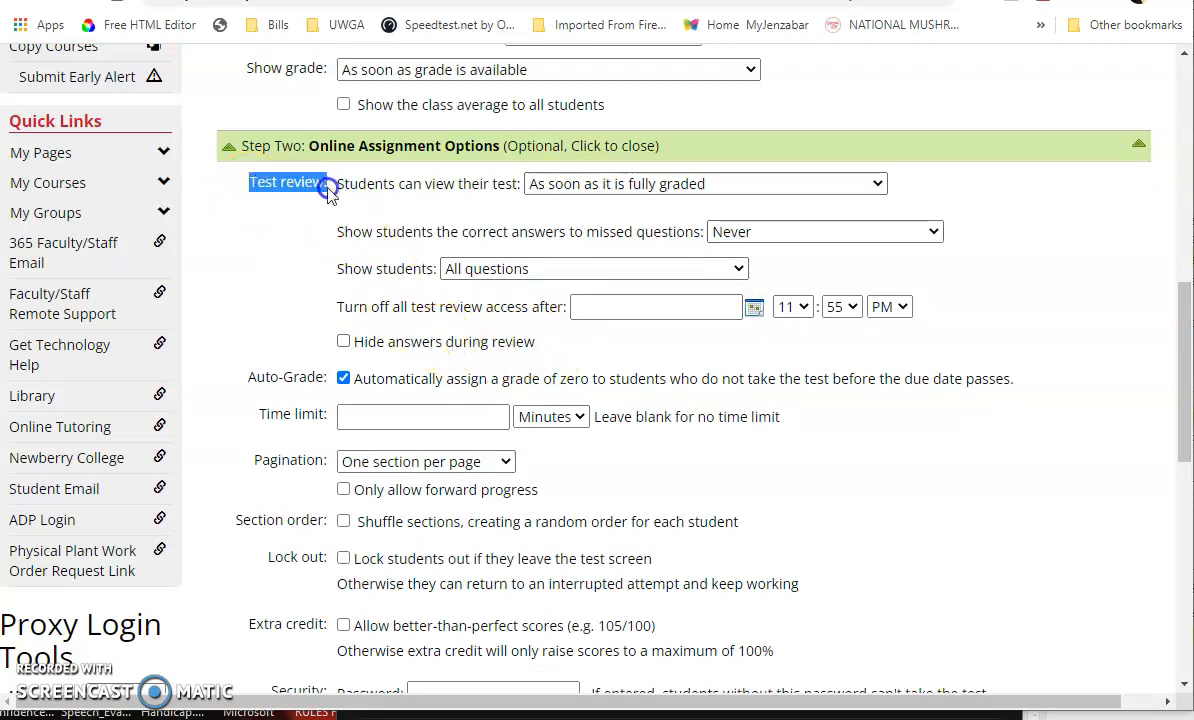
Try turning off the automatic zero grade for students who miss the due date, and switch it back on
scroll(405, 312, down, 2)
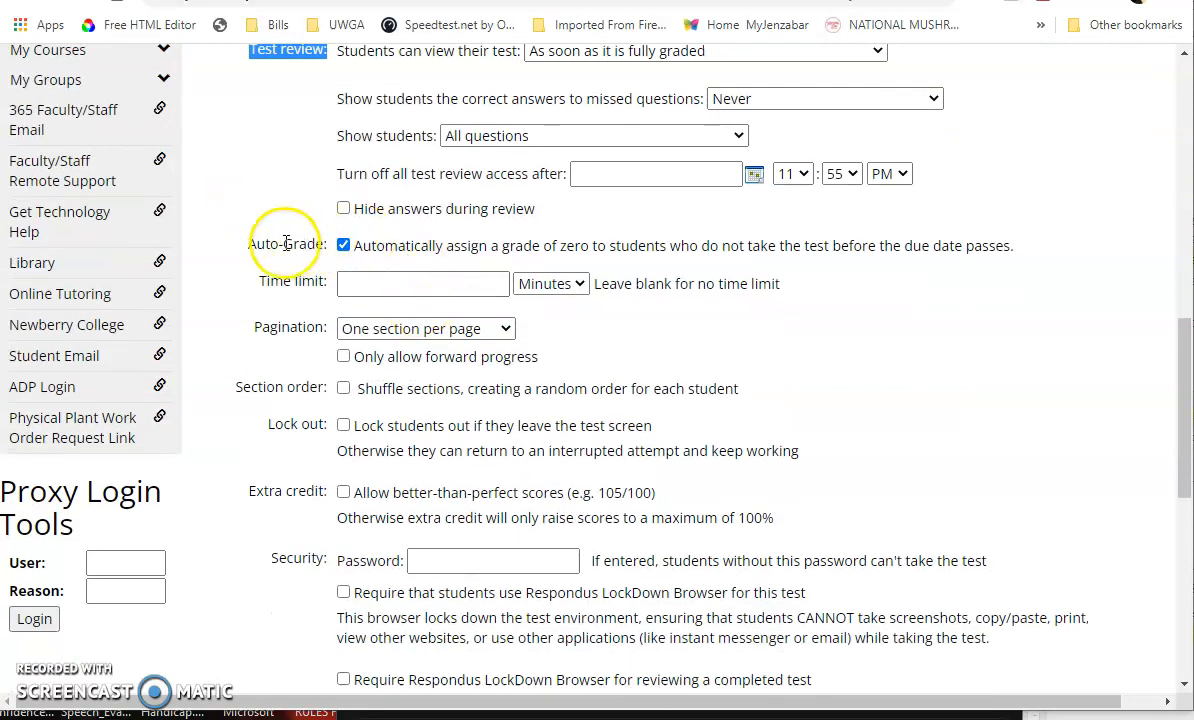
drag(257, 243, 330, 248)
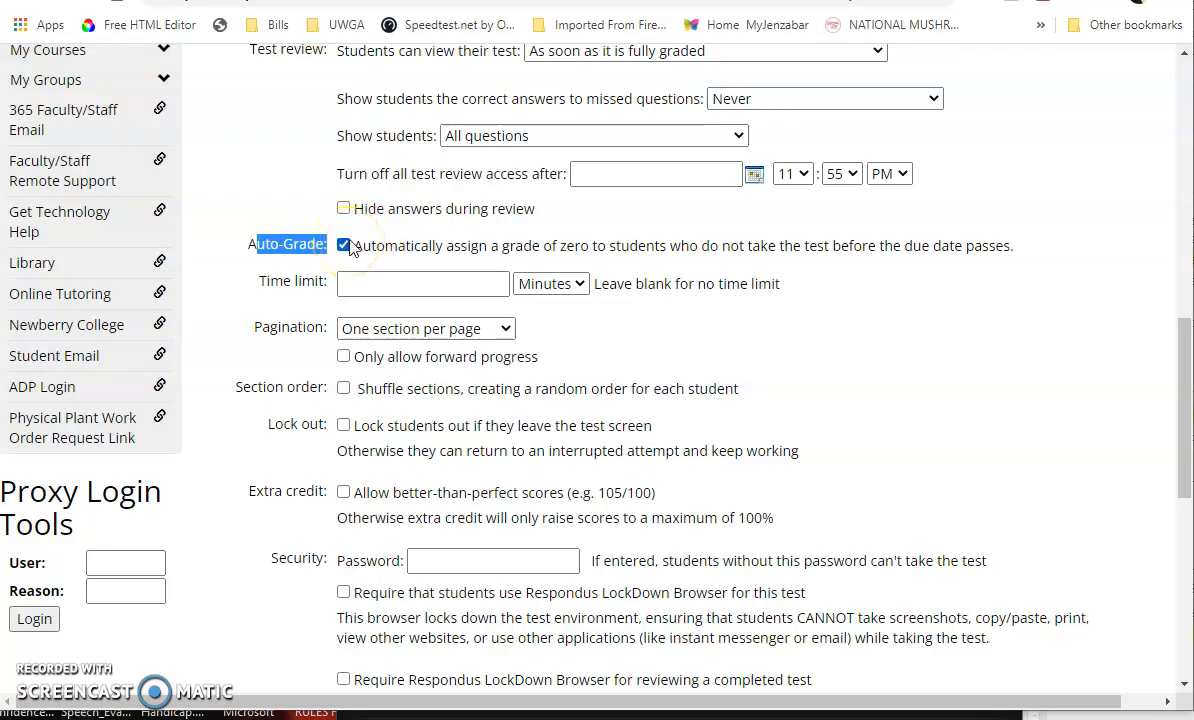
click(344, 247)
scroll(342, 246, up, 2)
scroll(340, 243, up, 3)
scroll(300, 261, down, 5)
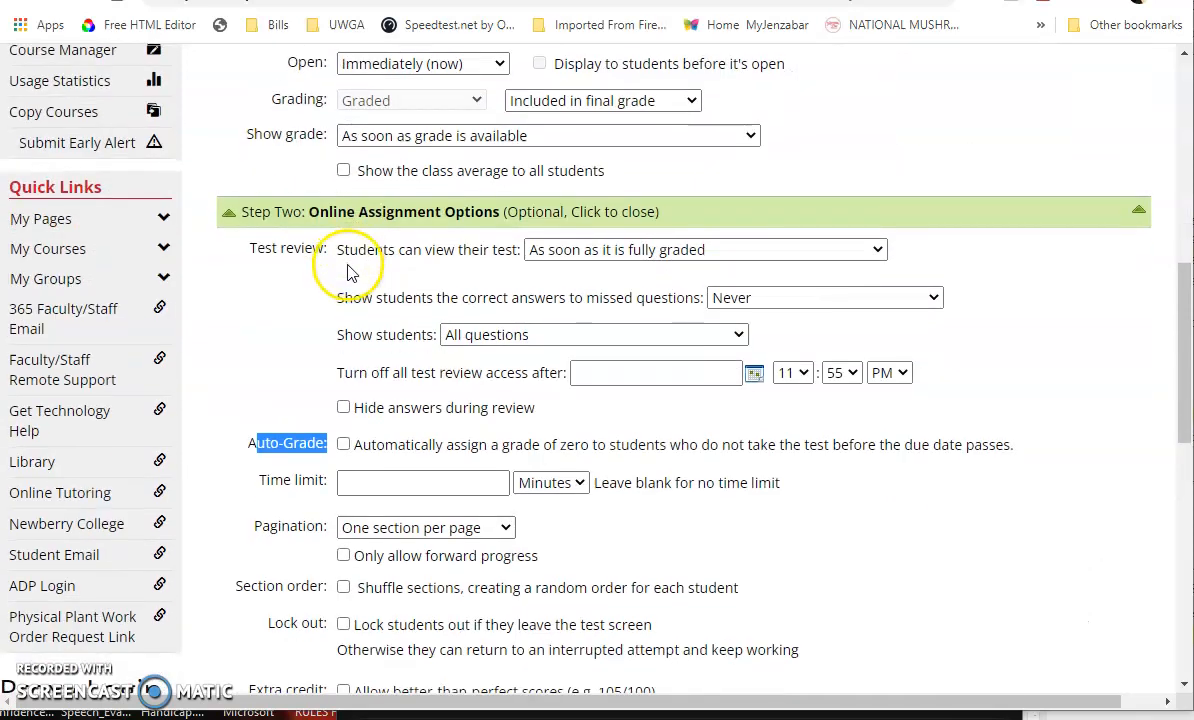
click(344, 246)
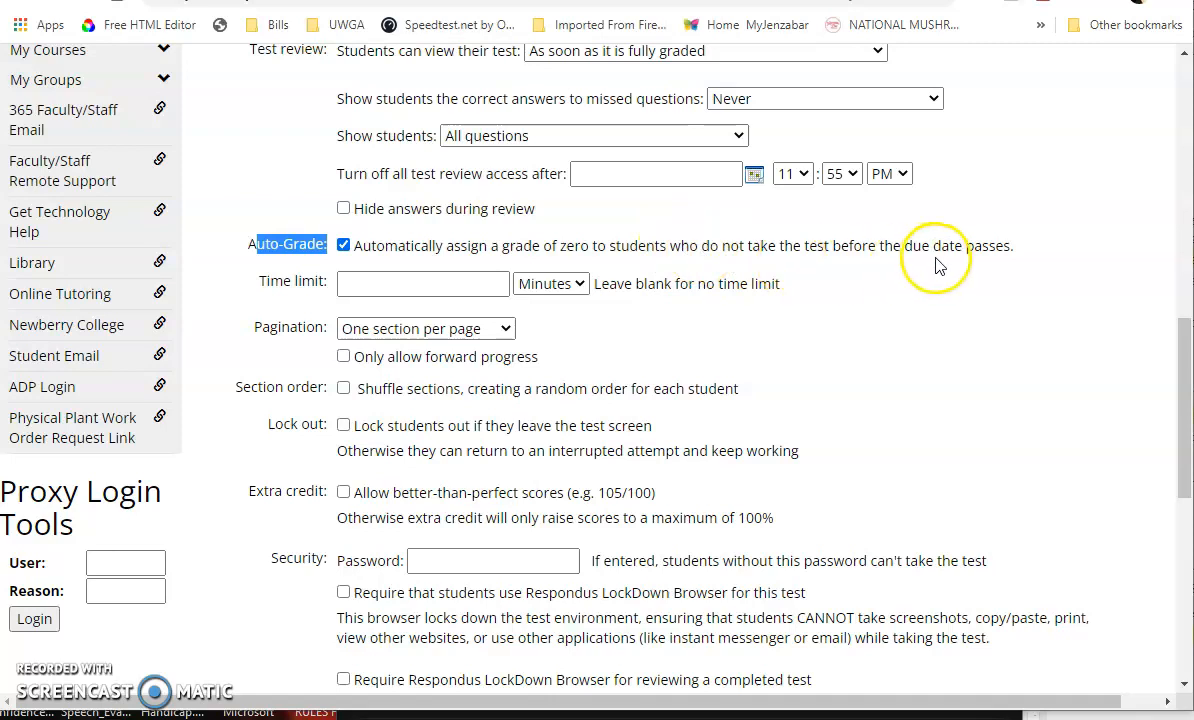
Set the test's time limit to 10 minutes
click(502, 281)
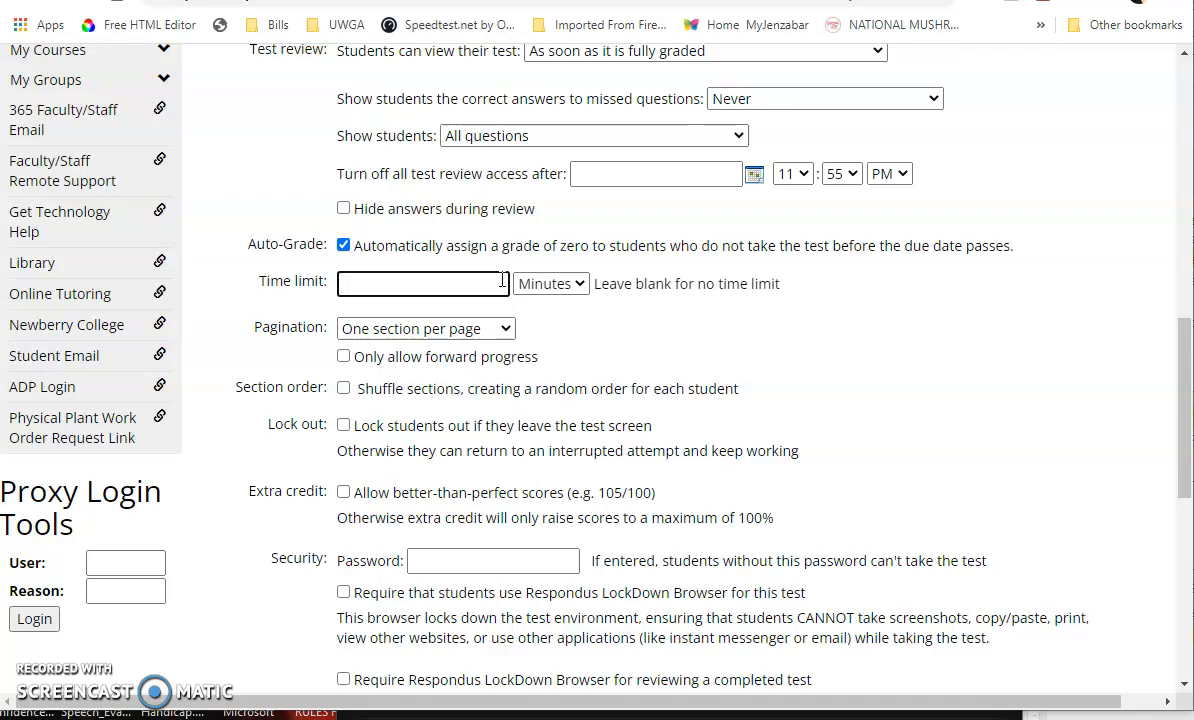
click(501, 280)
click(530, 283)
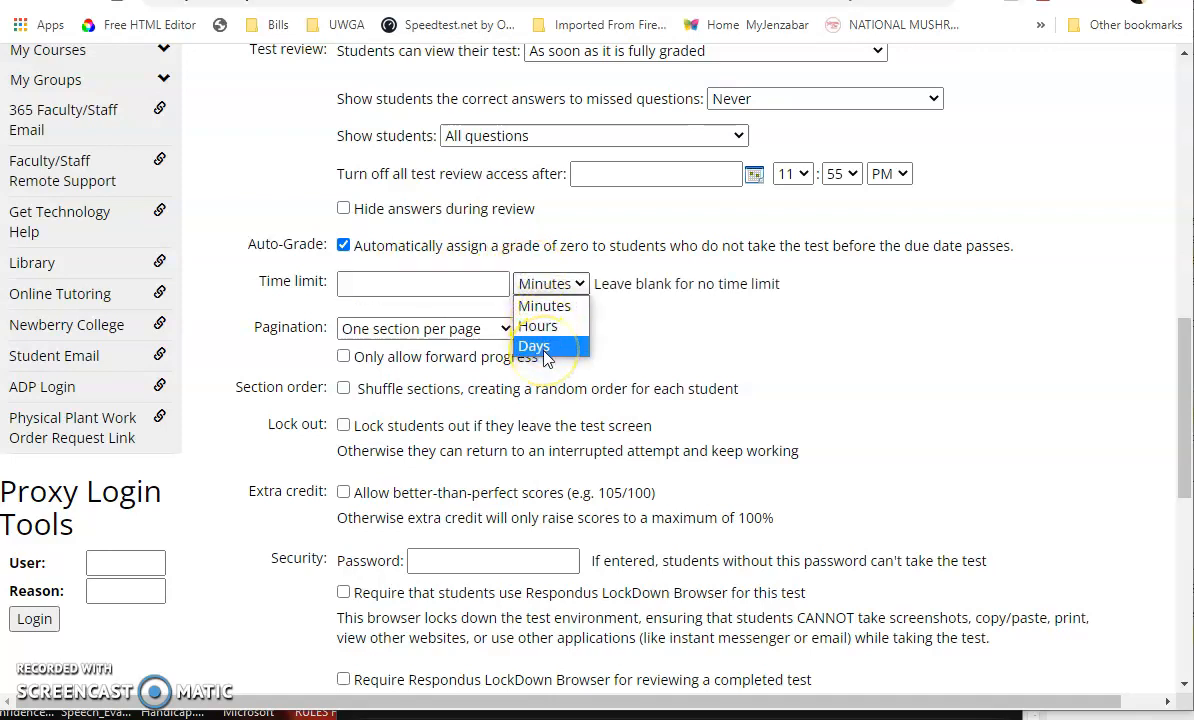
click(450, 284)
text(10)
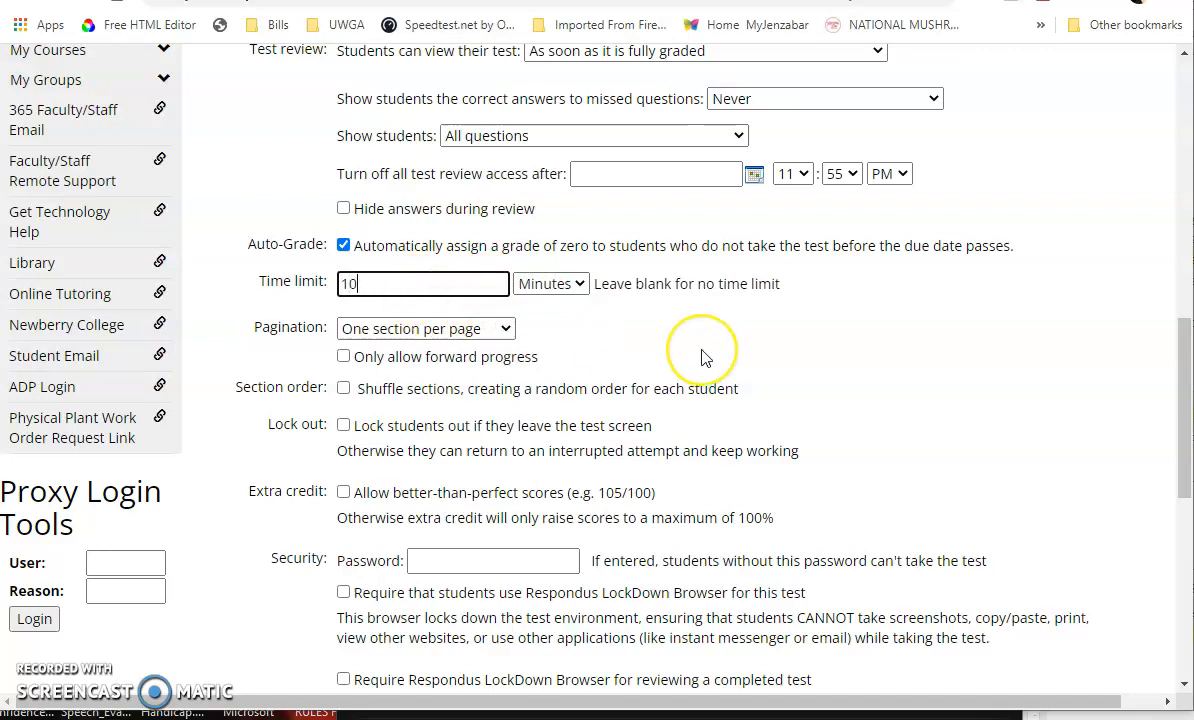
click(688, 347)
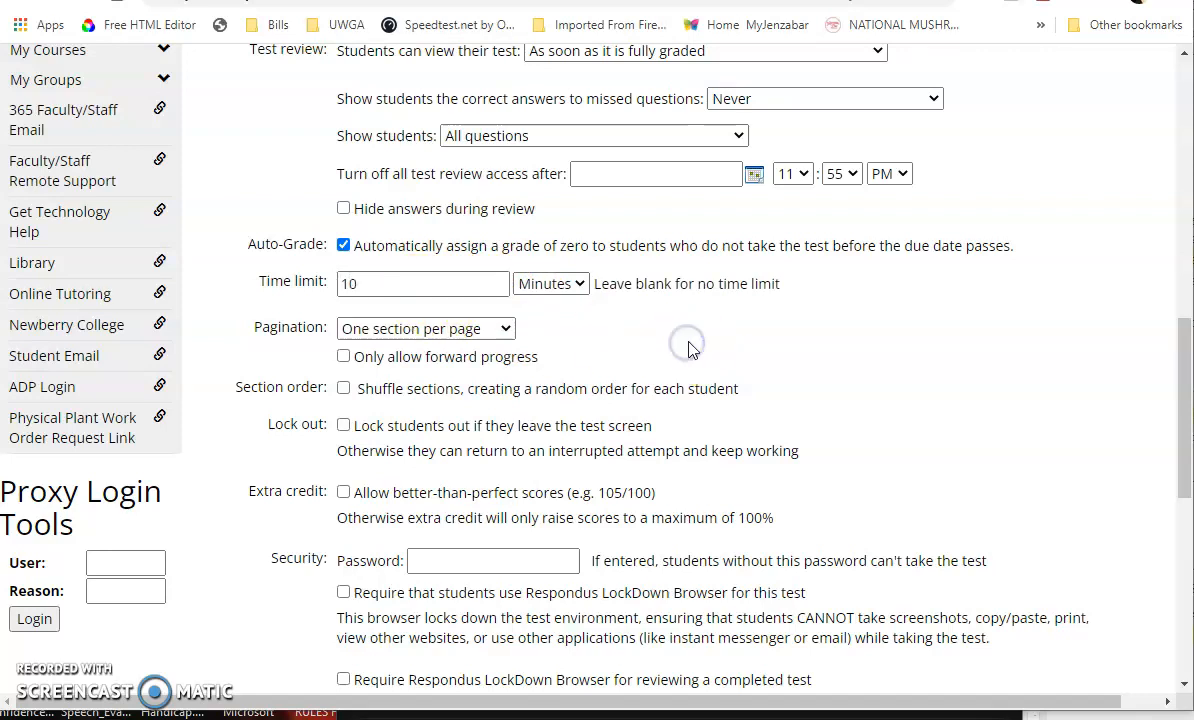
click(612, 323)
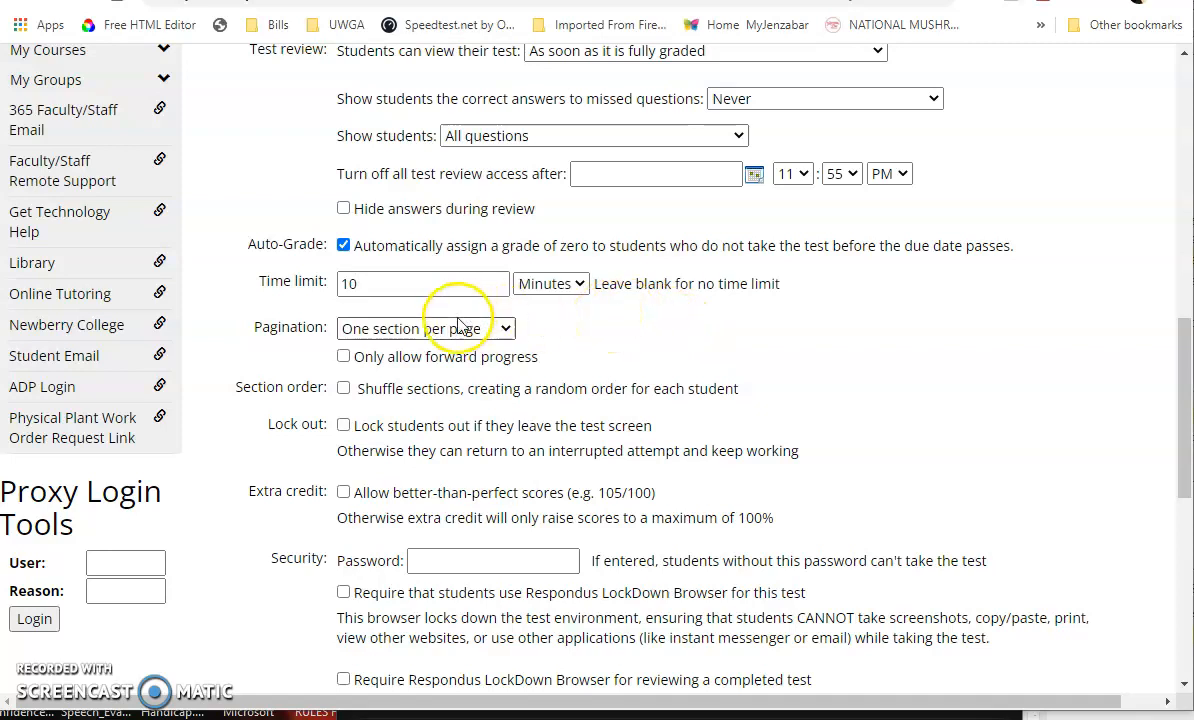
Set the pagination to One question per page and only allow forward progress through the test
click(386, 330)
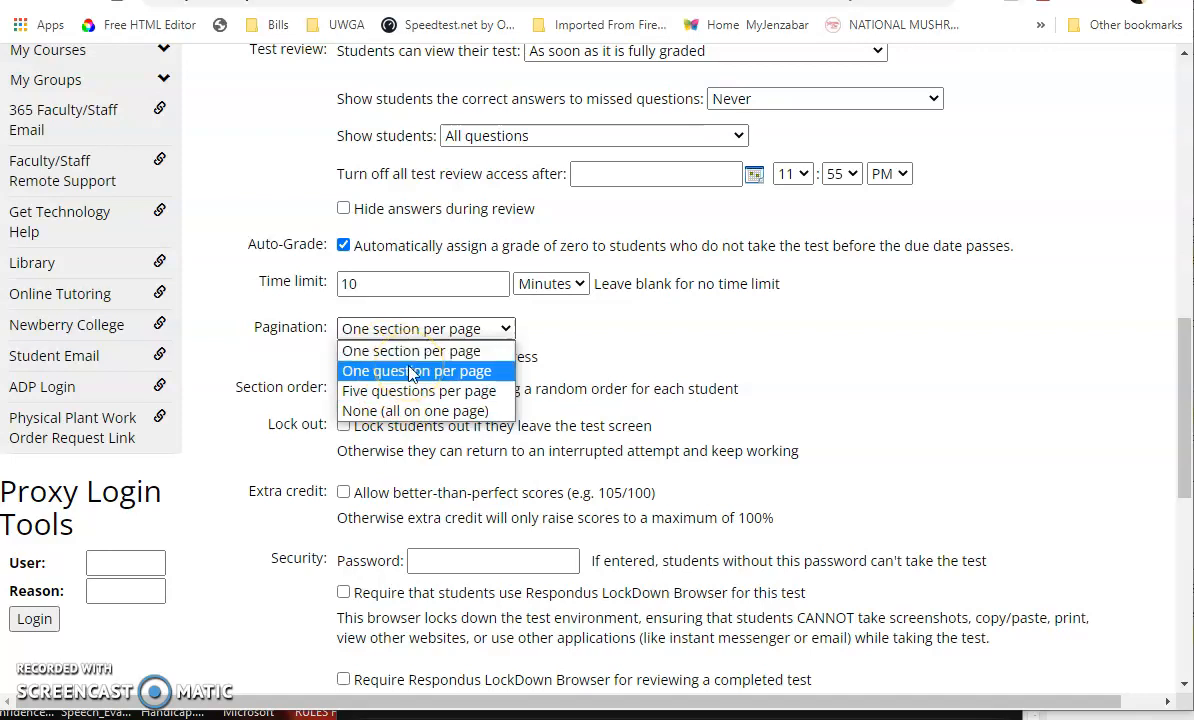
click(410, 372)
click(344, 356)
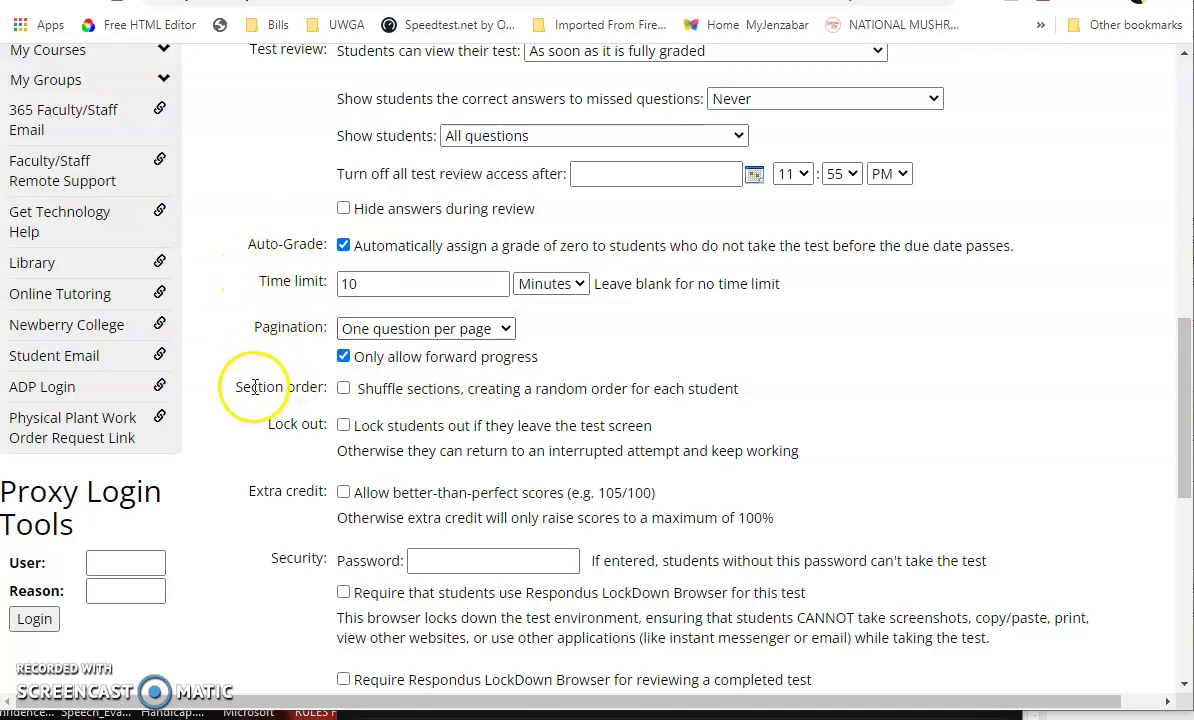
Shuffle the sections into a random order for each student and lock students out if they leave the test screen
click(345, 391)
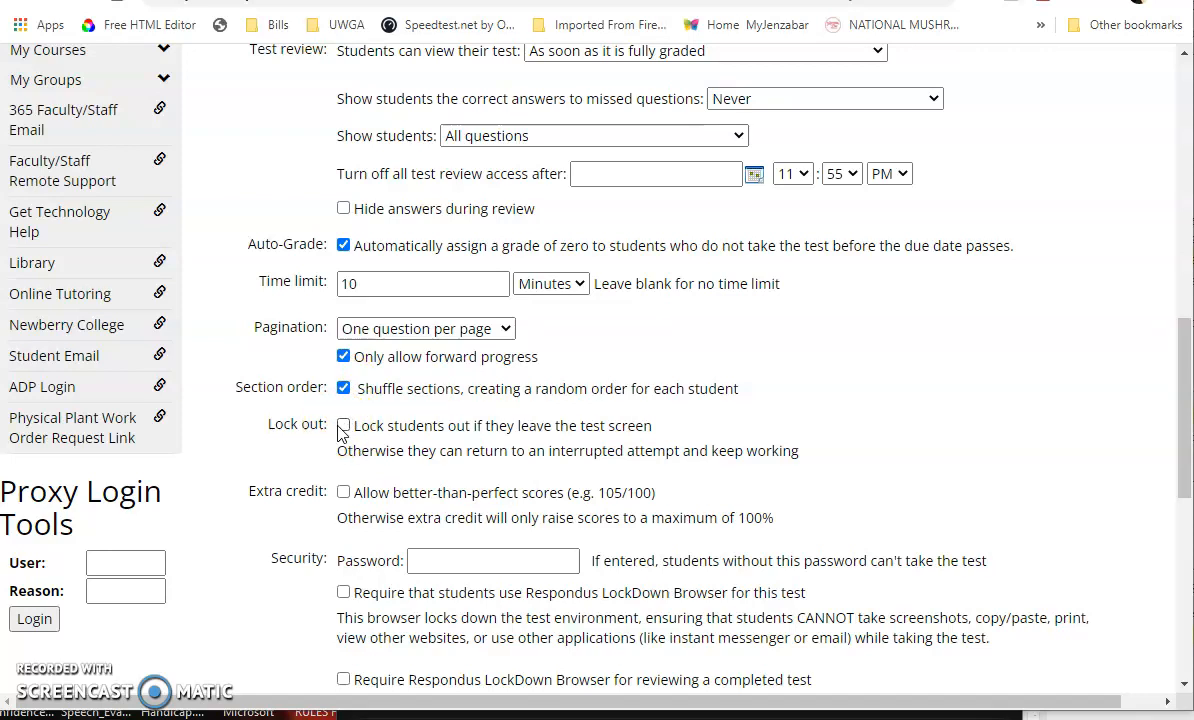
click(343, 426)
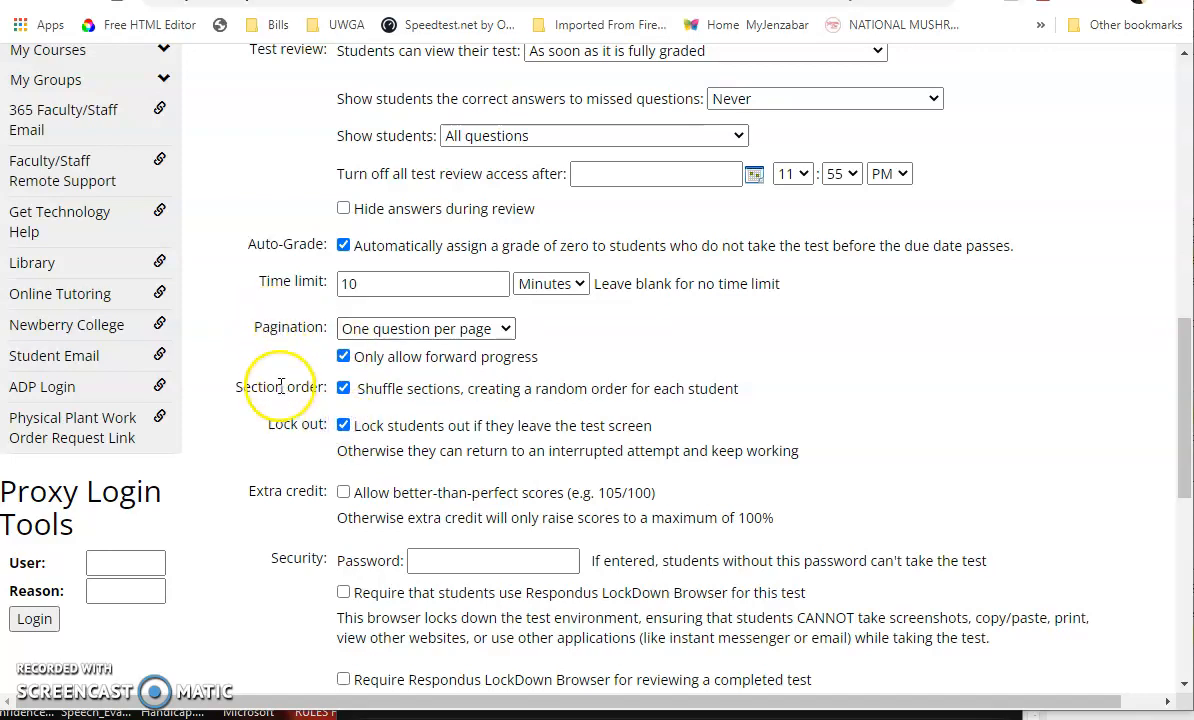
drag(660, 427, 226, 336)
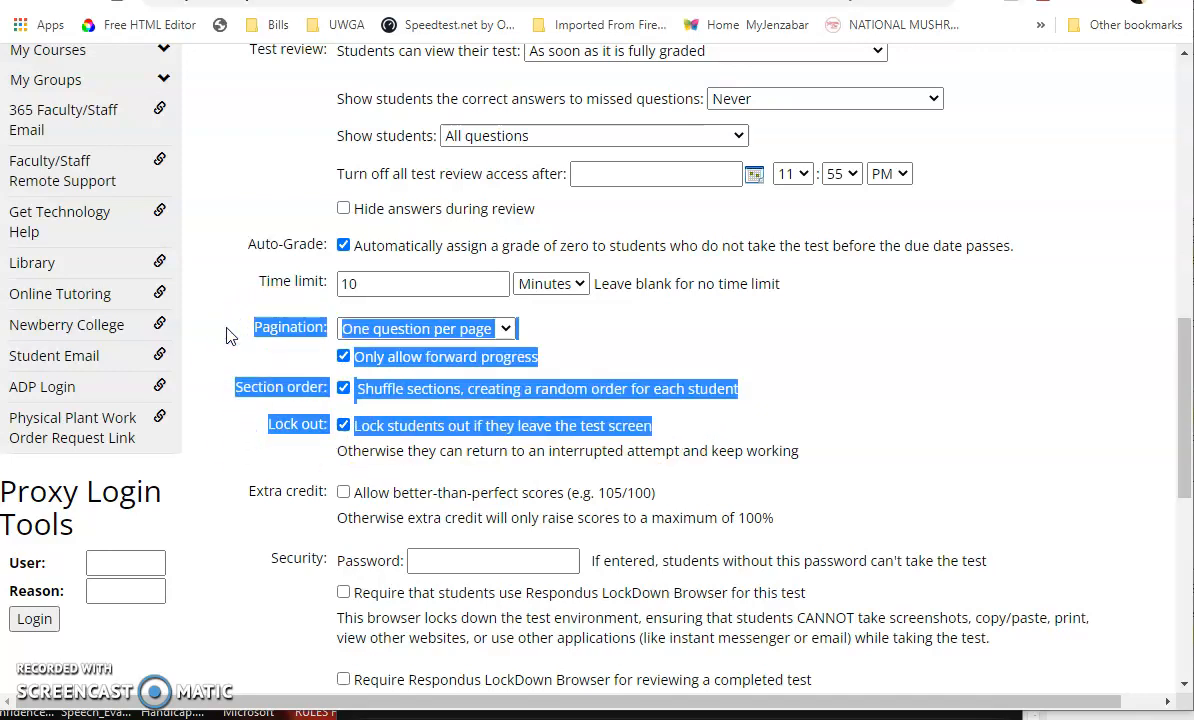
click(229, 328)
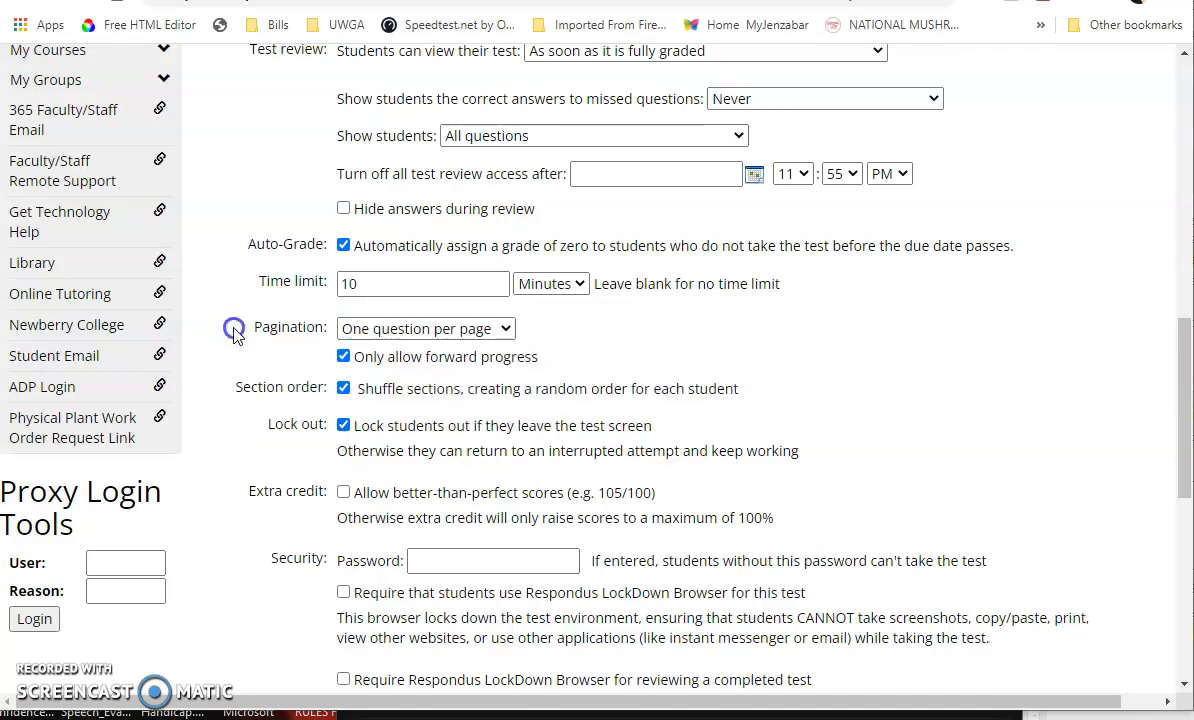
click(297, 328)
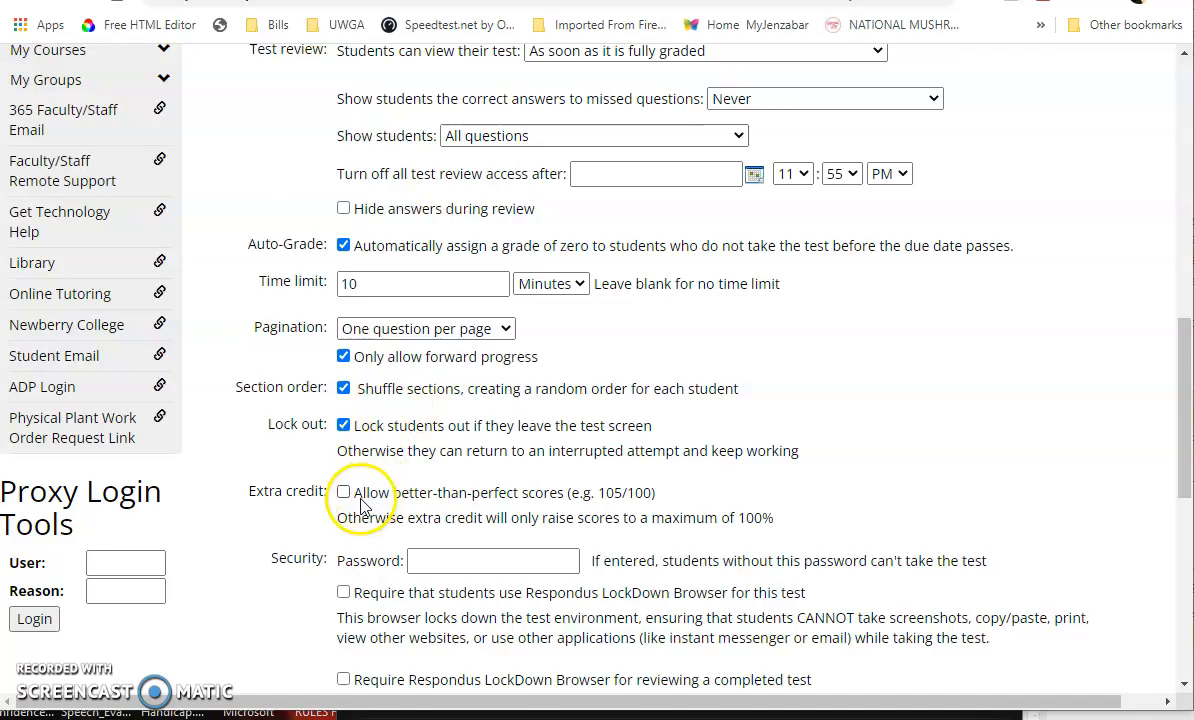
Try requiring Respondus LockDown Browser for taking the test and for reviewing a completed test, and leave both requirements off
scroll(380, 495, down, 3)
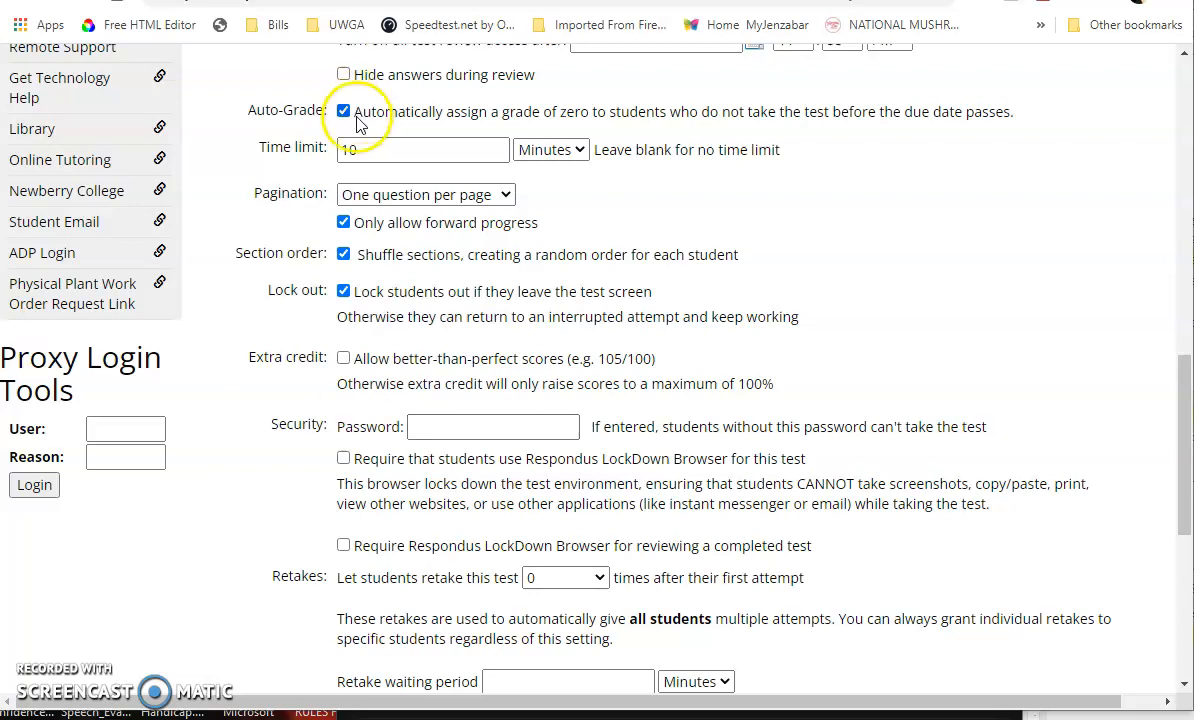
drag(252, 197, 364, 313)
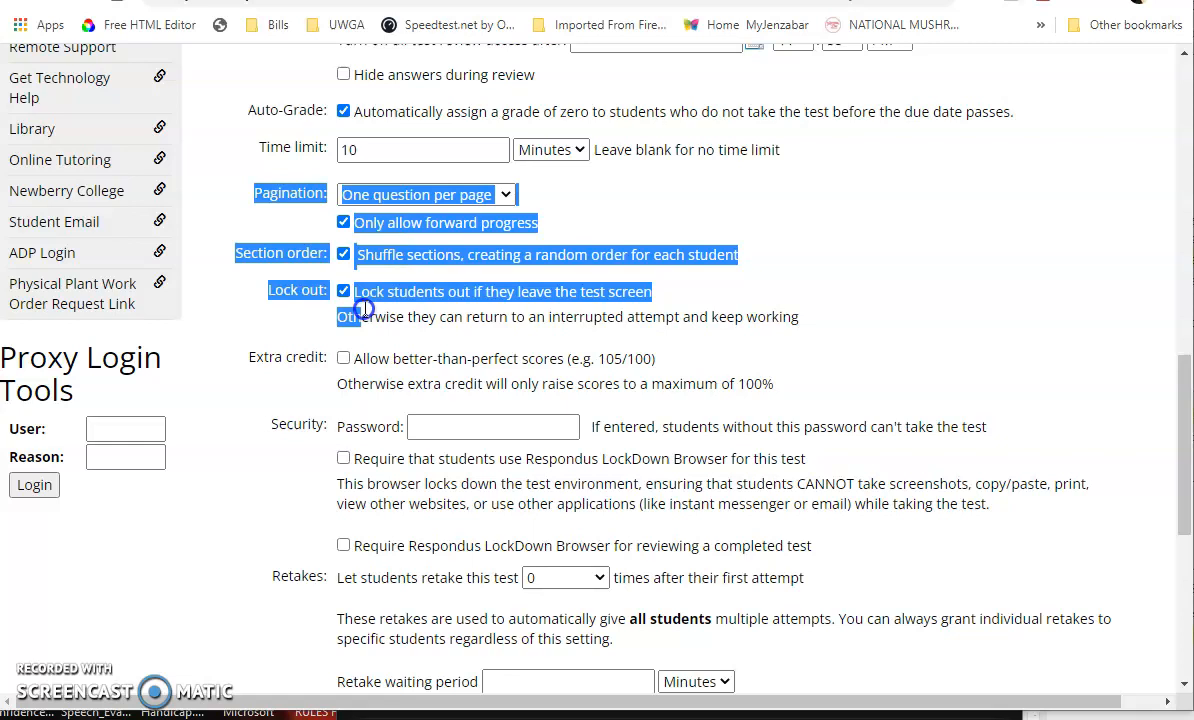
click(364, 312)
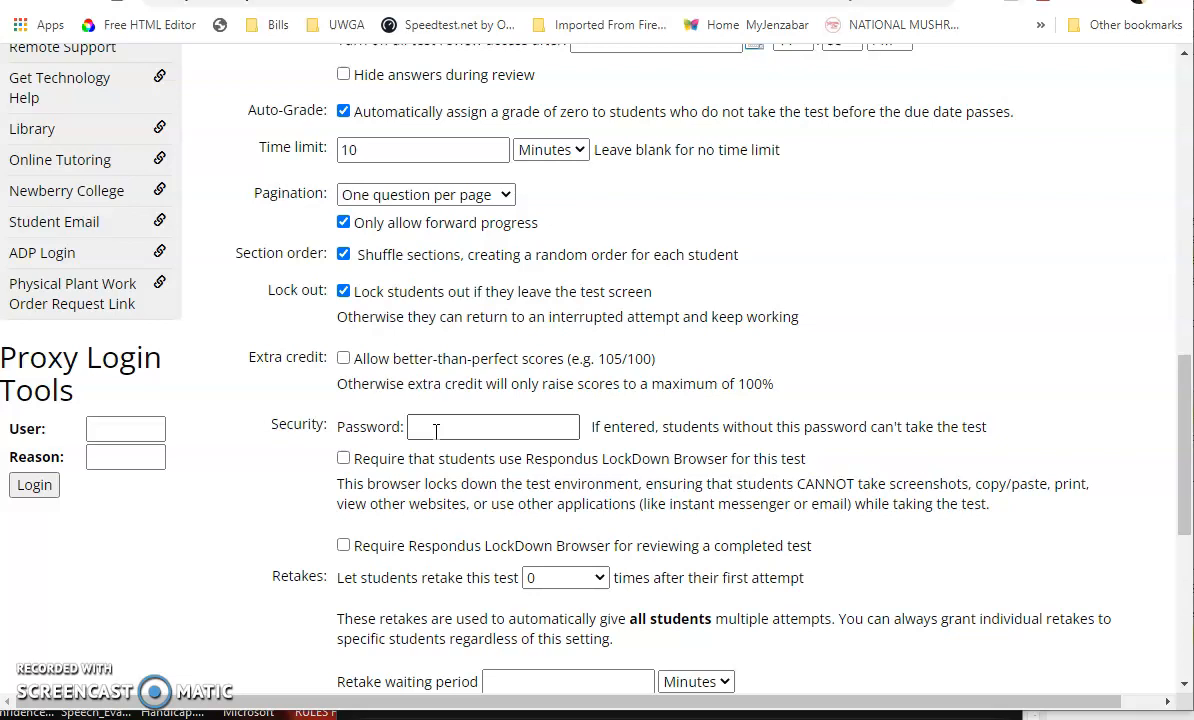
click(343, 460)
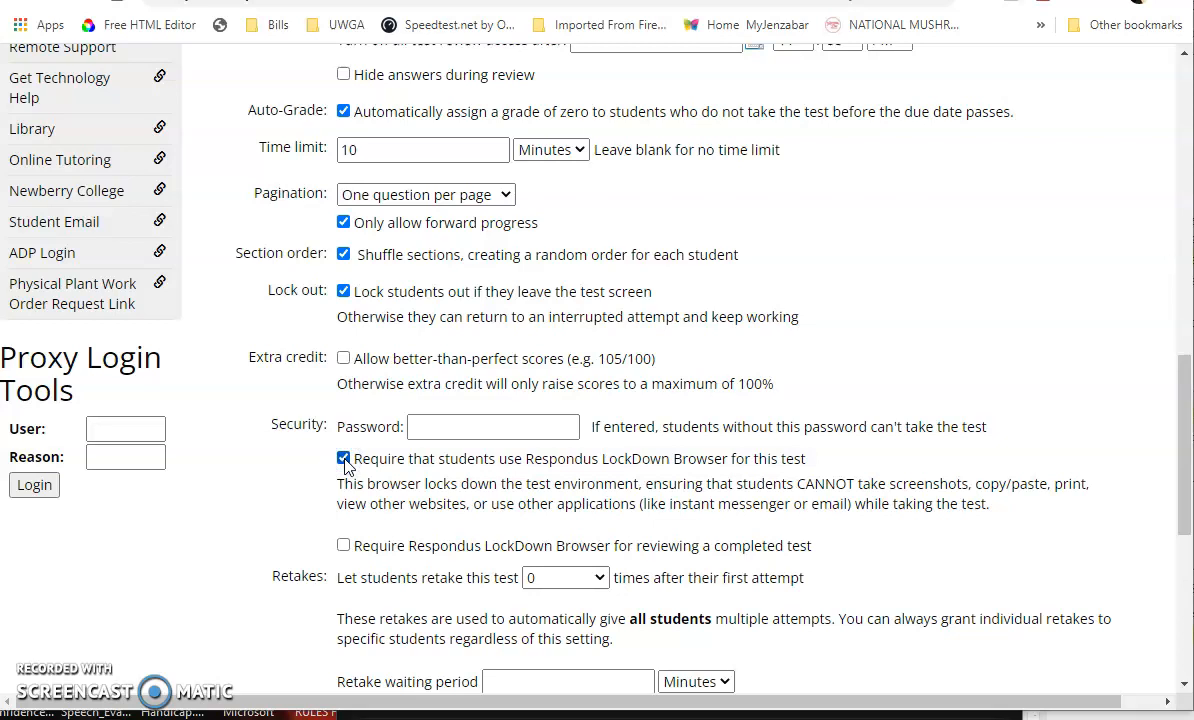
click(344, 547)
click(344, 547)
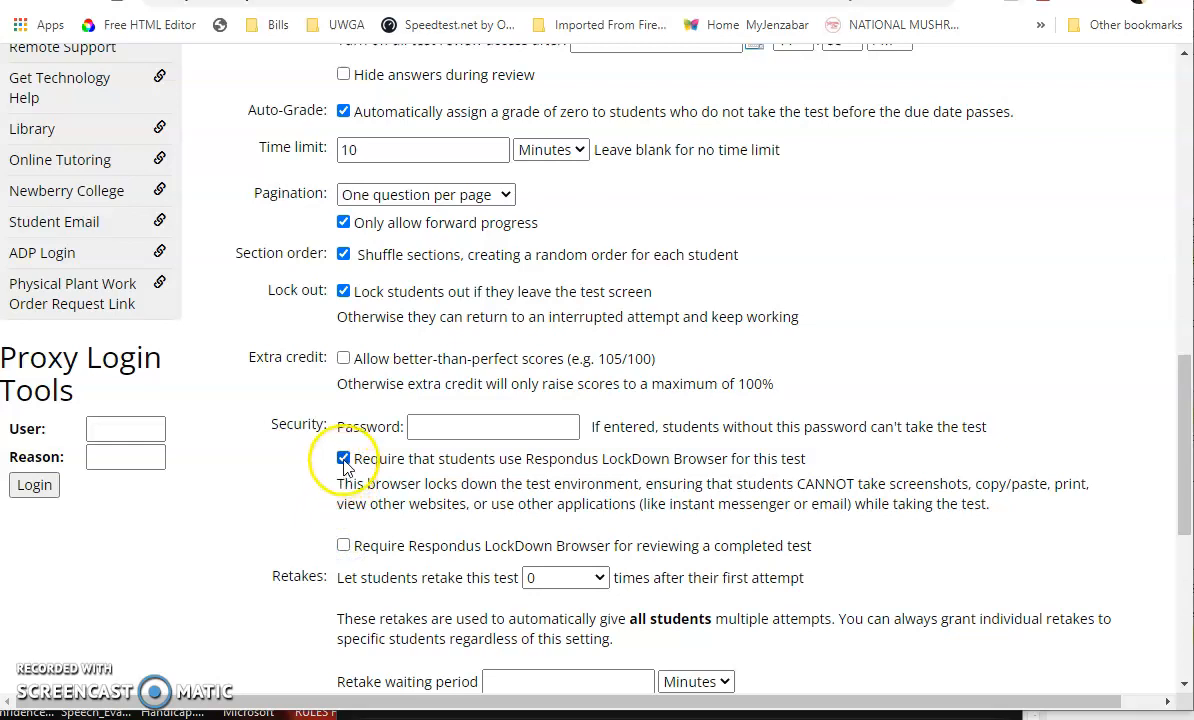
drag(400, 485, 999, 507)
click(491, 491)
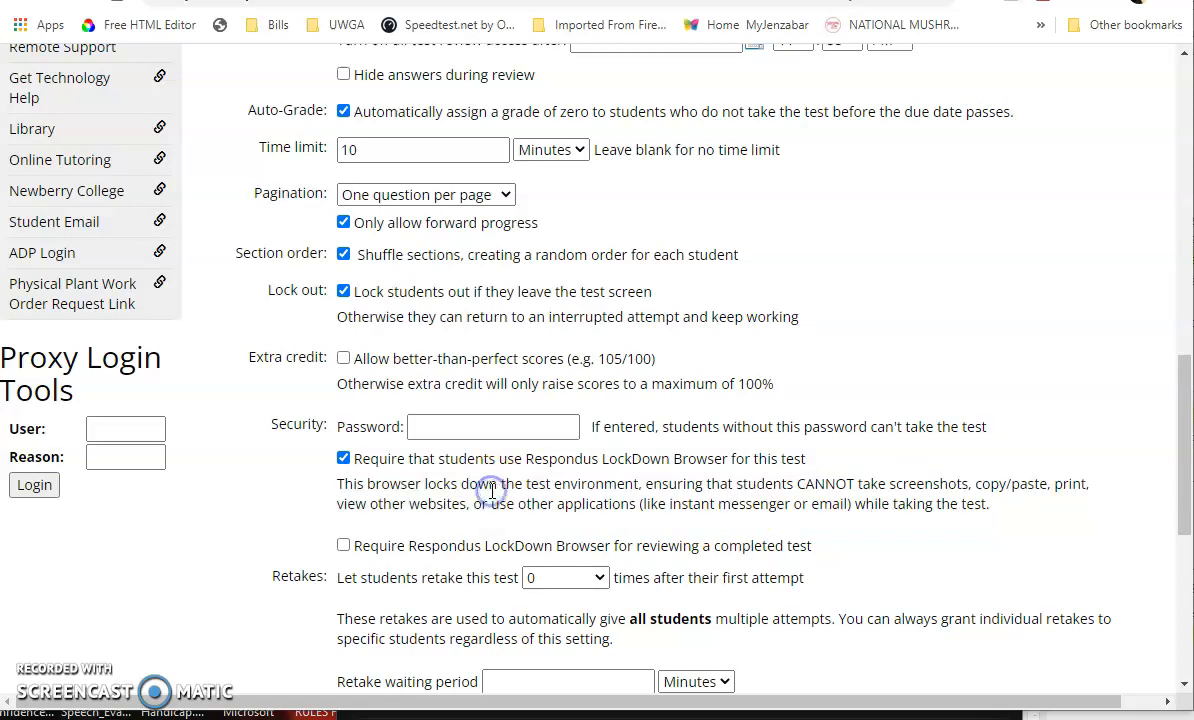
click(493, 480)
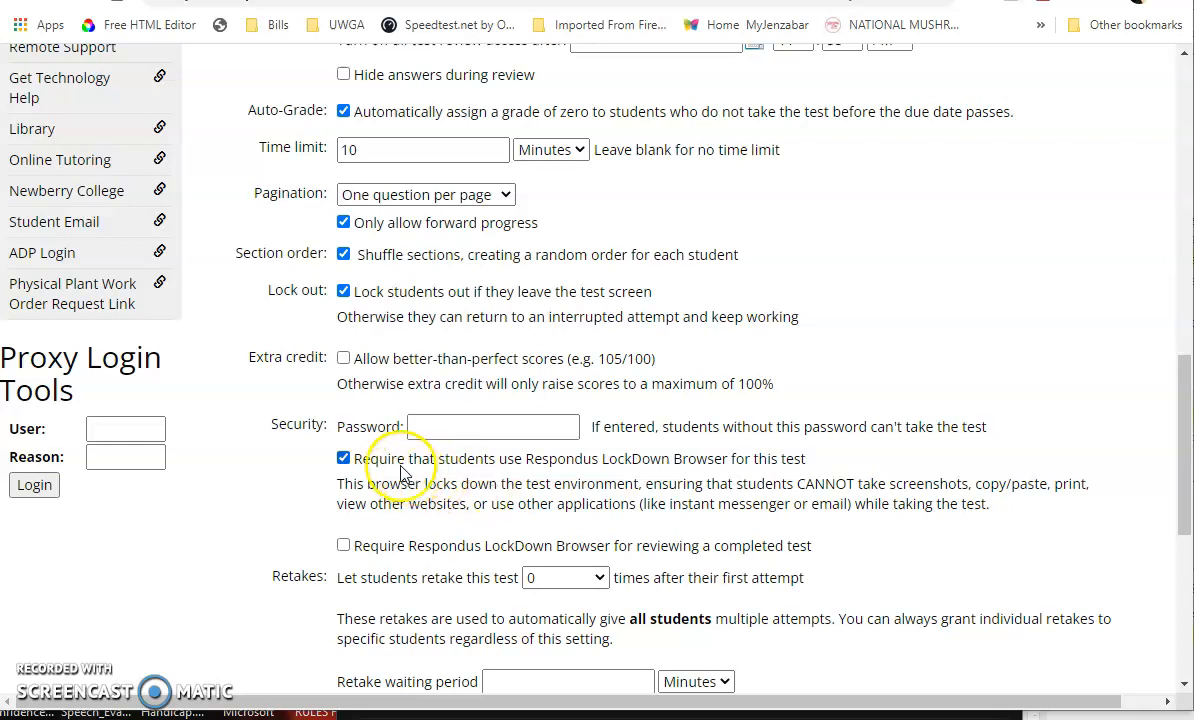
click(344, 459)
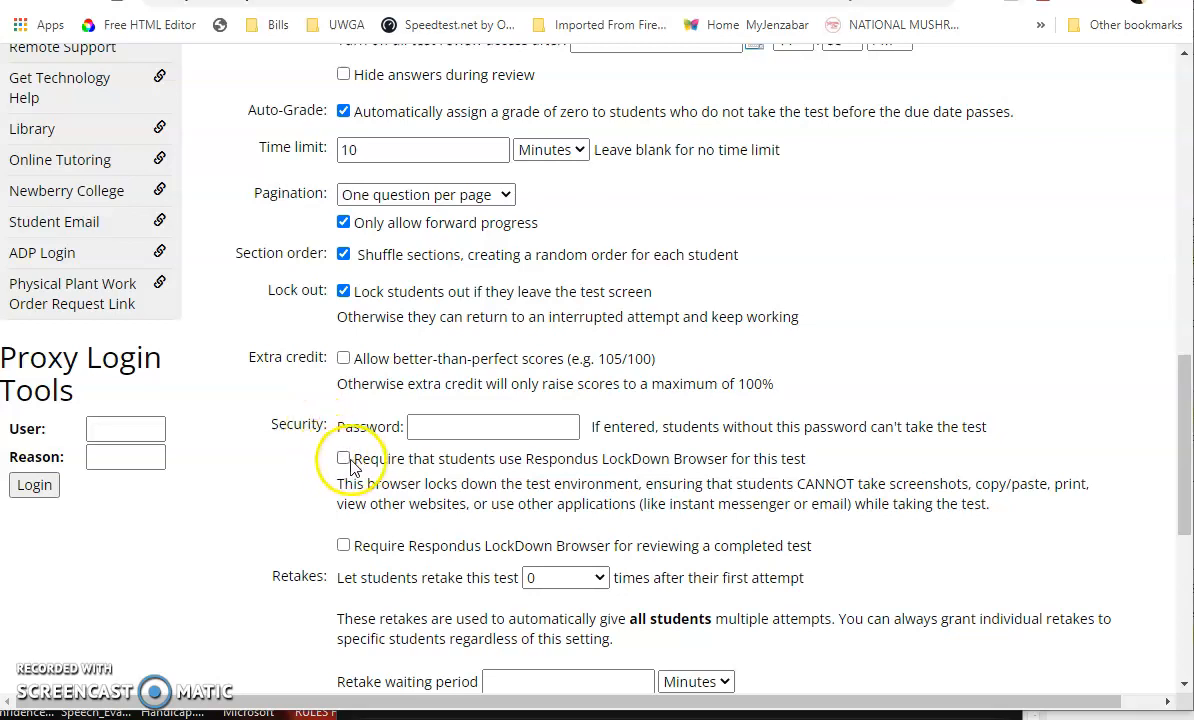
drag(259, 147, 834, 323)
click(688, 470)
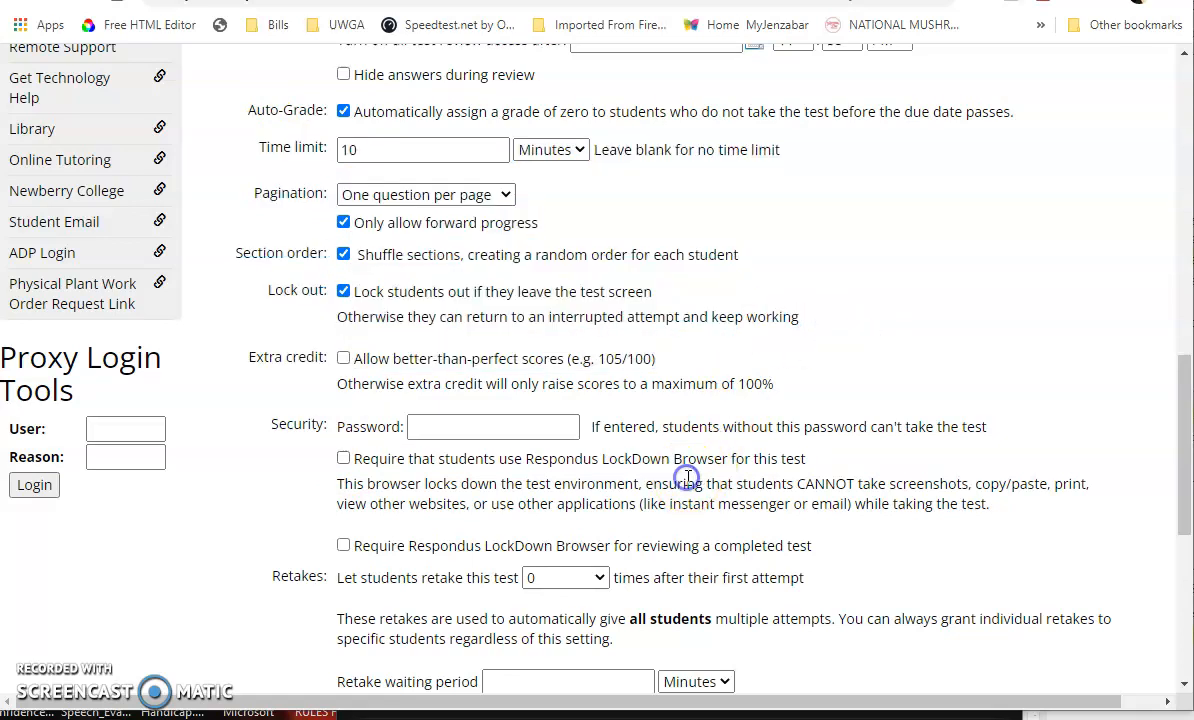
Review the available retake counts and the time units for the retake waiting period
scroll(269, 496, down, 2)
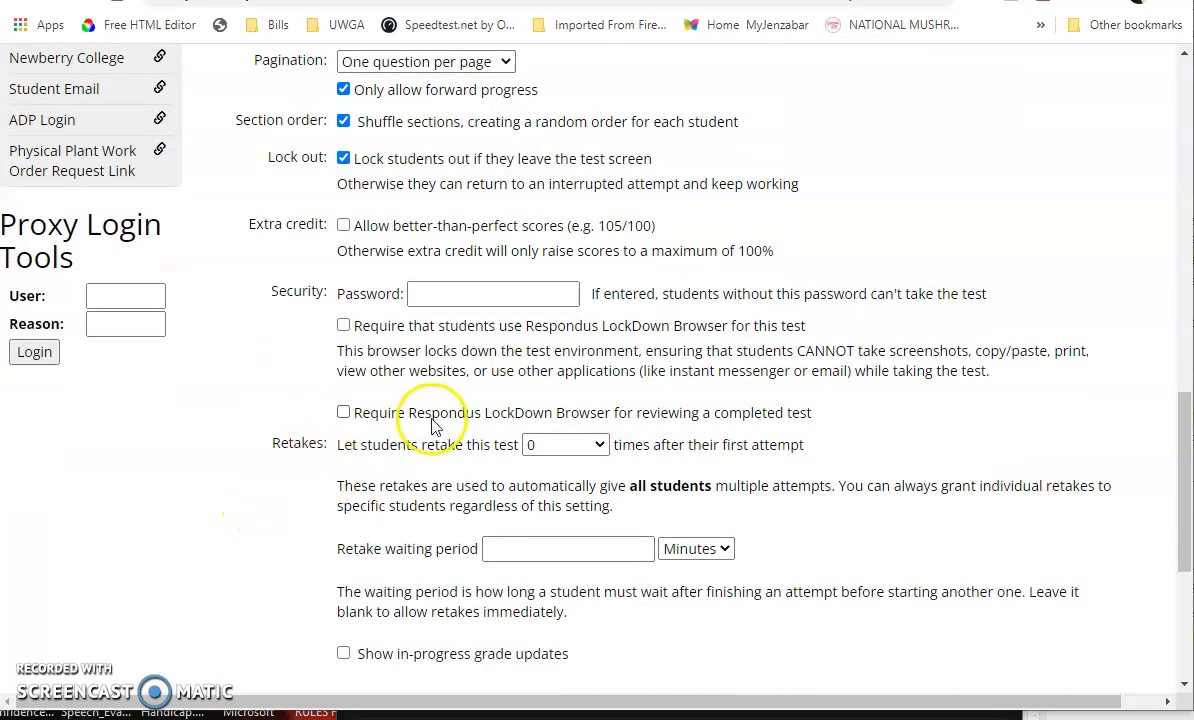
click(571, 447)
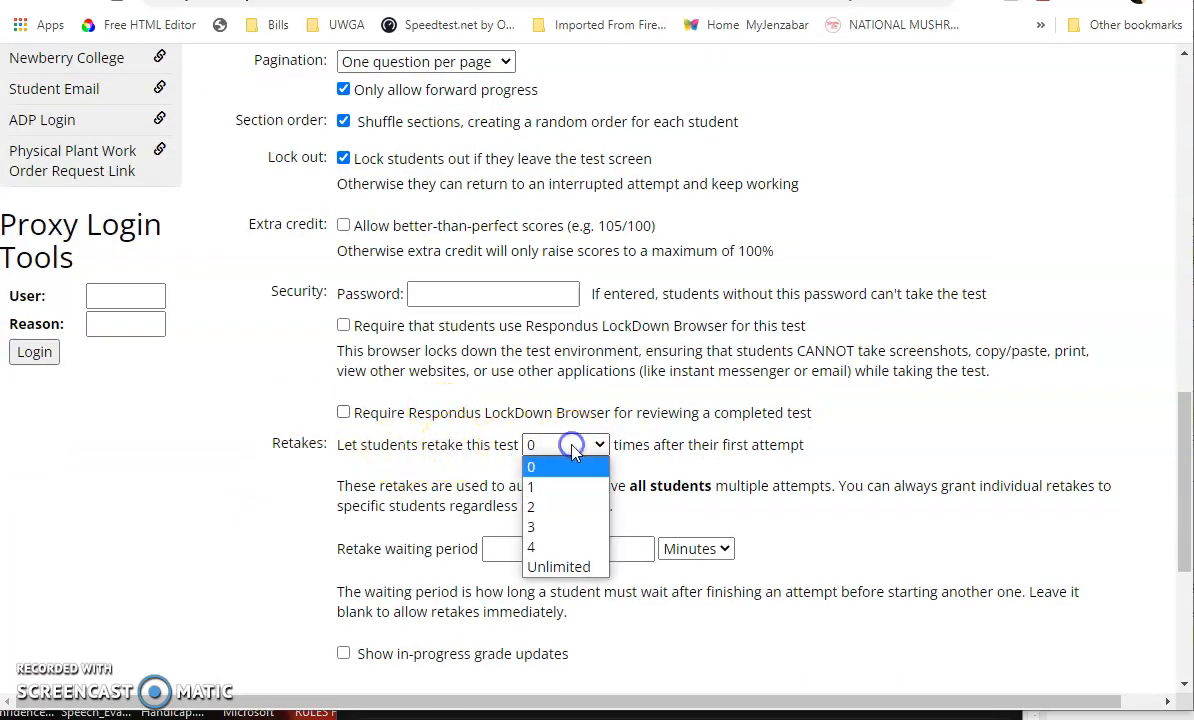
click(571, 447)
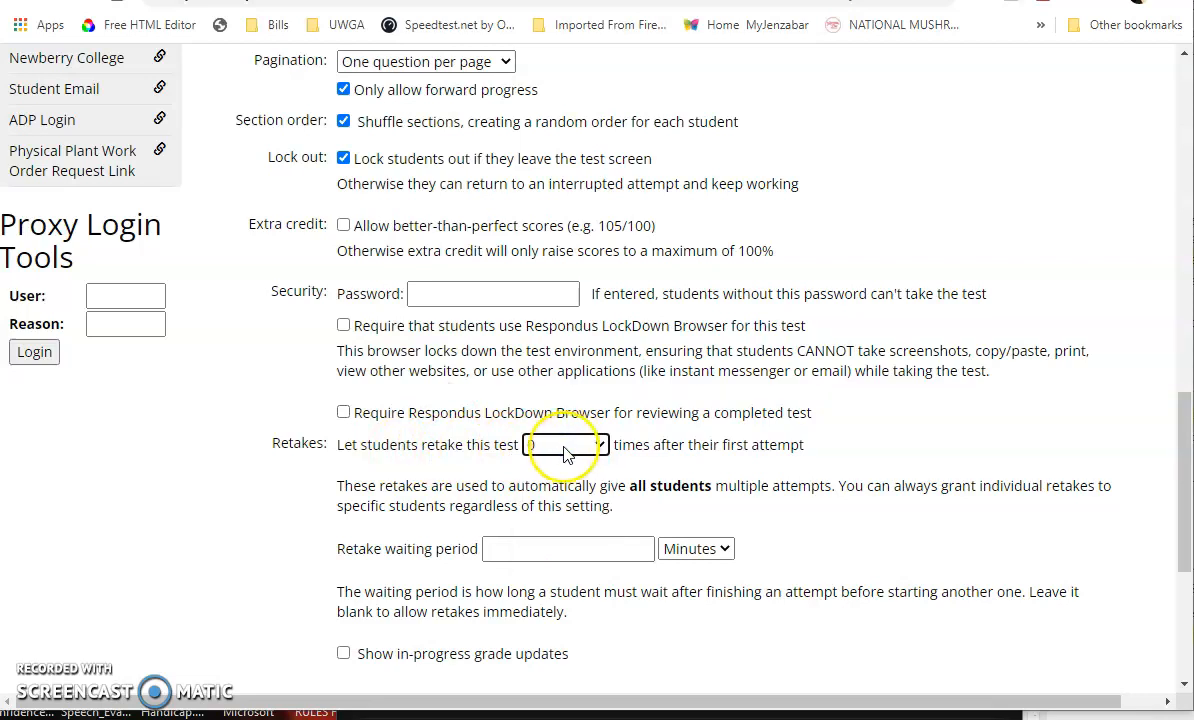
scroll(562, 460, down, 1)
click(563, 482)
click(663, 481)
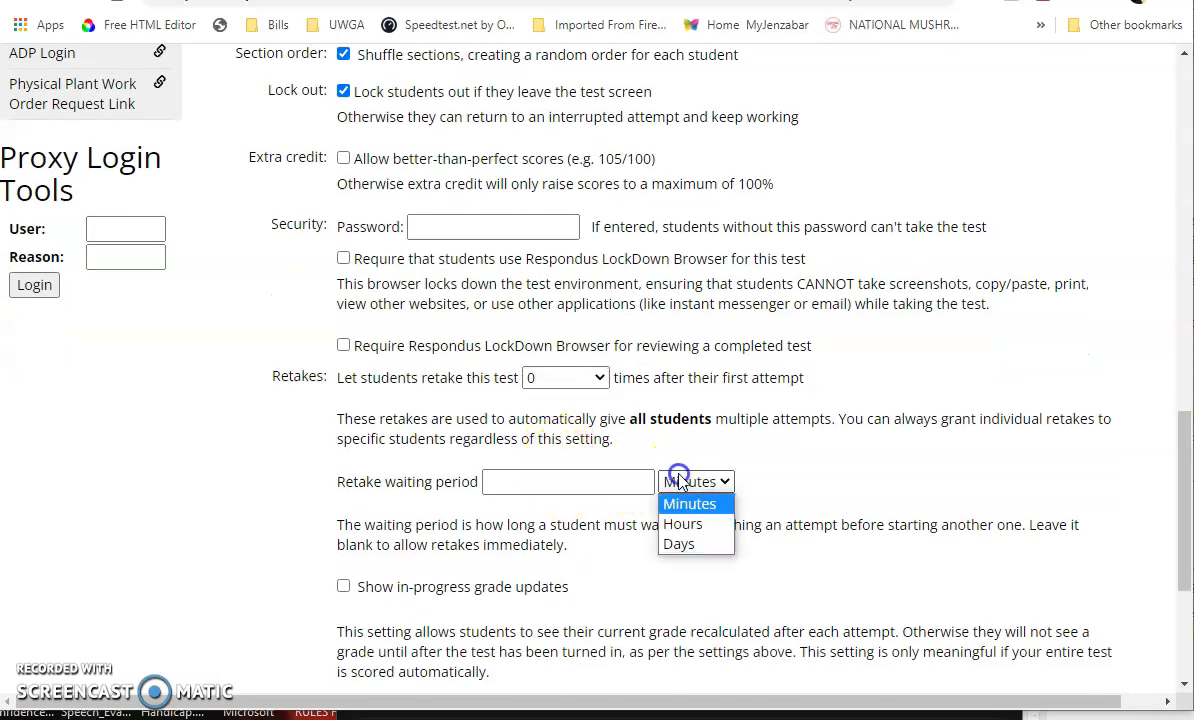
Try allowing students 1 retake after their first attempt, and set the number of retakes back to 0
click(570, 383)
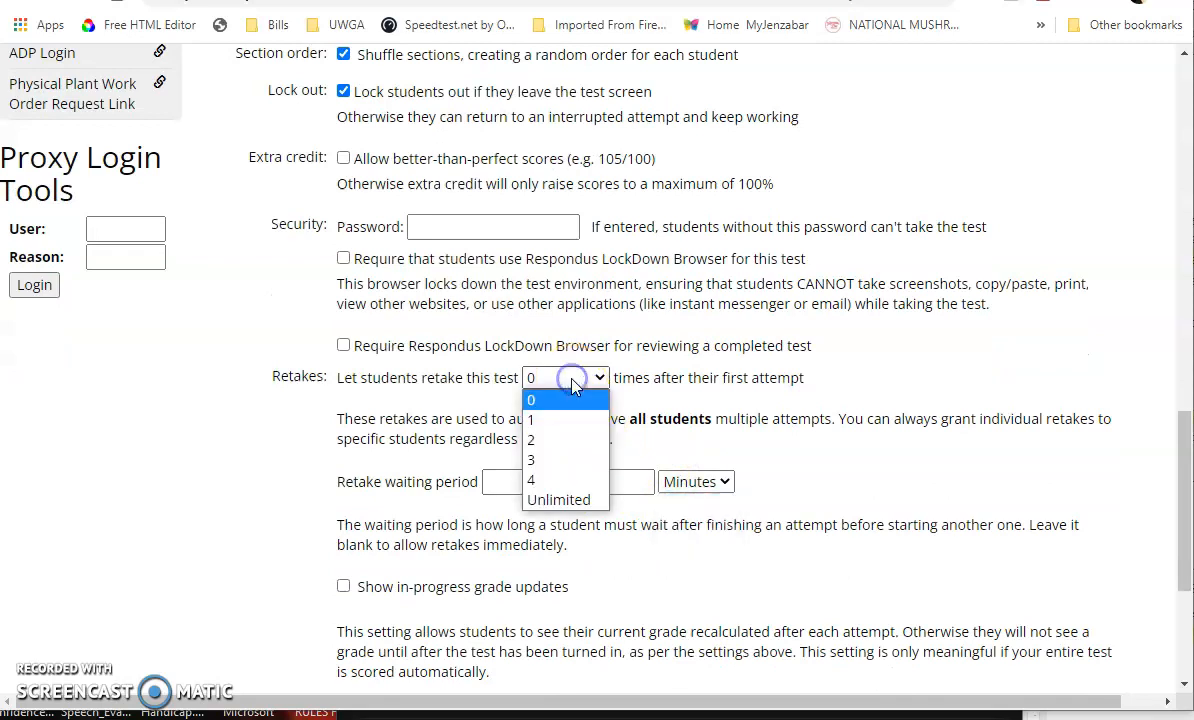
click(567, 414)
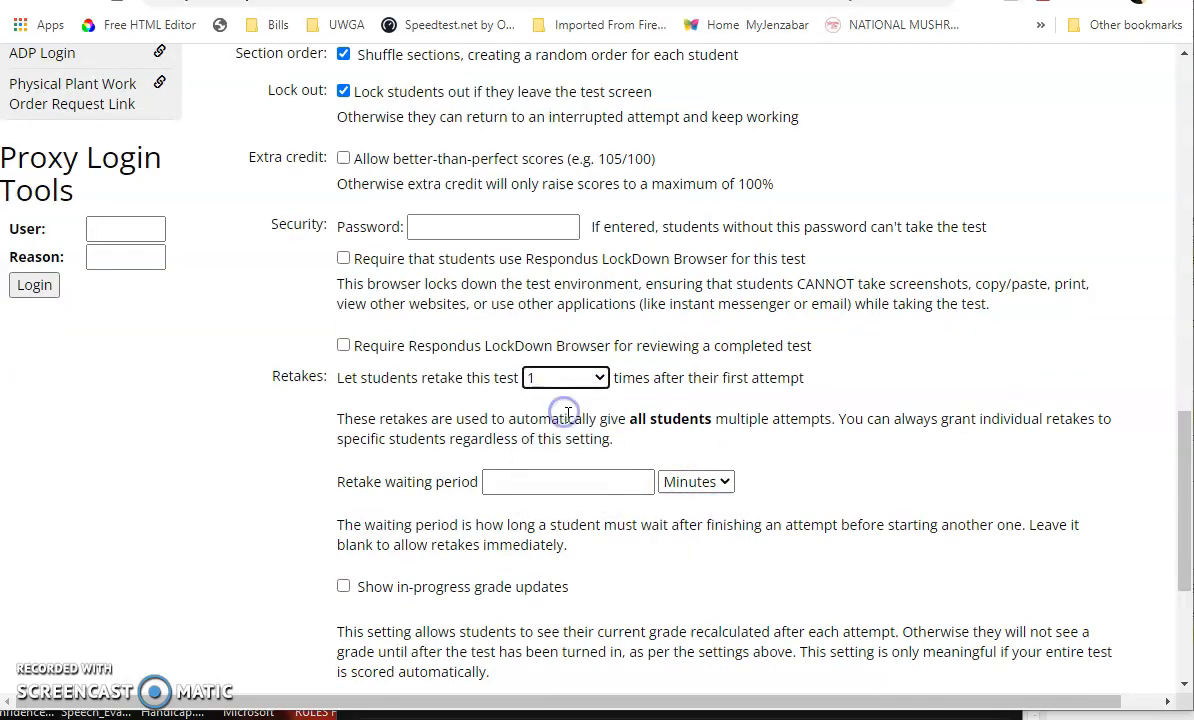
click(668, 481)
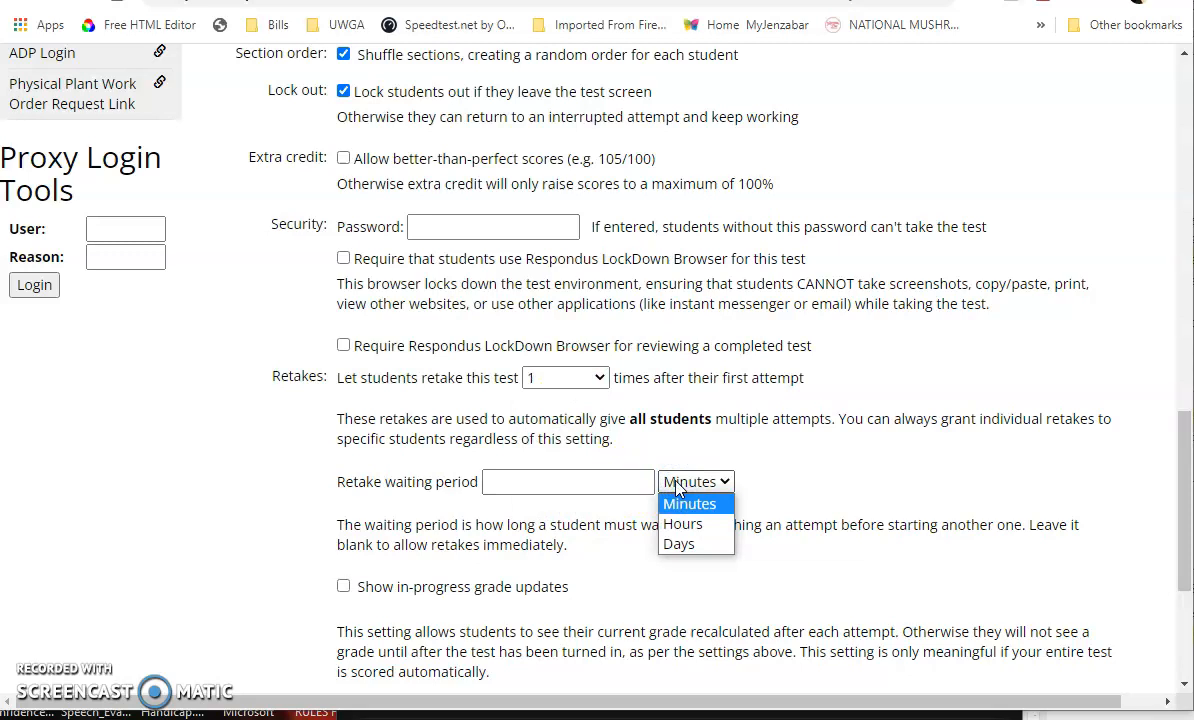
click(566, 377)
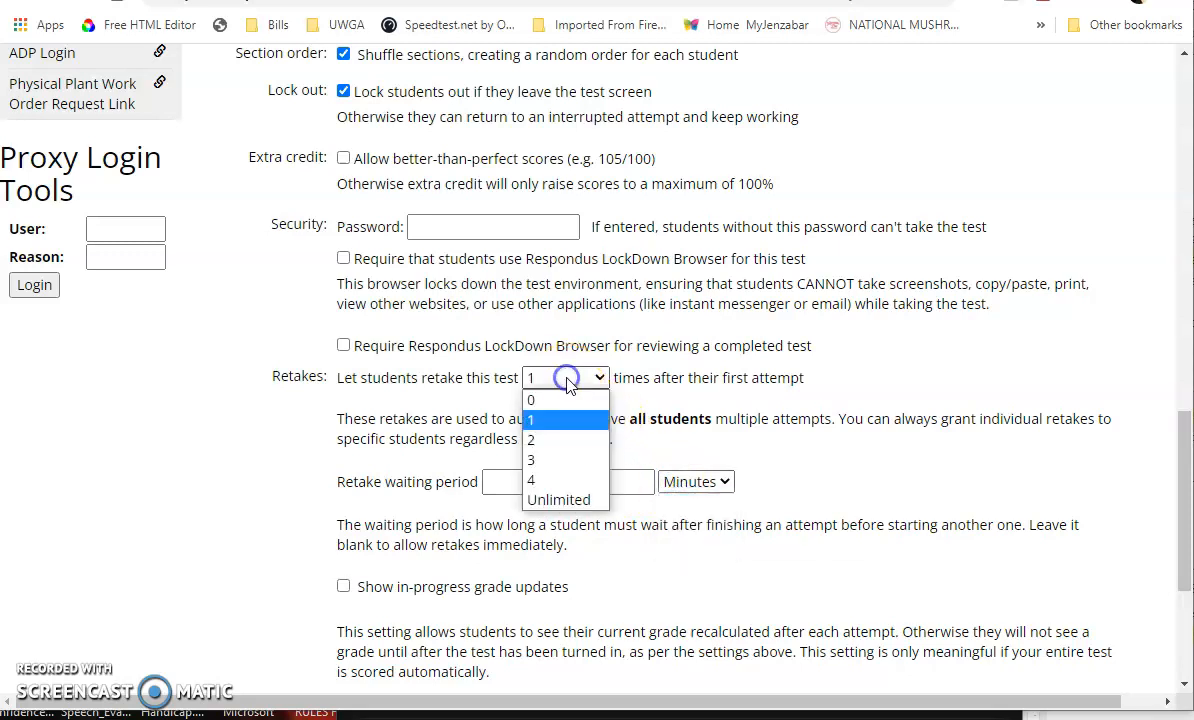
click(570, 401)
Review the in-progress grade updates setting and the final grade options for a test taken more than once
scroll(352, 398, down, 3)
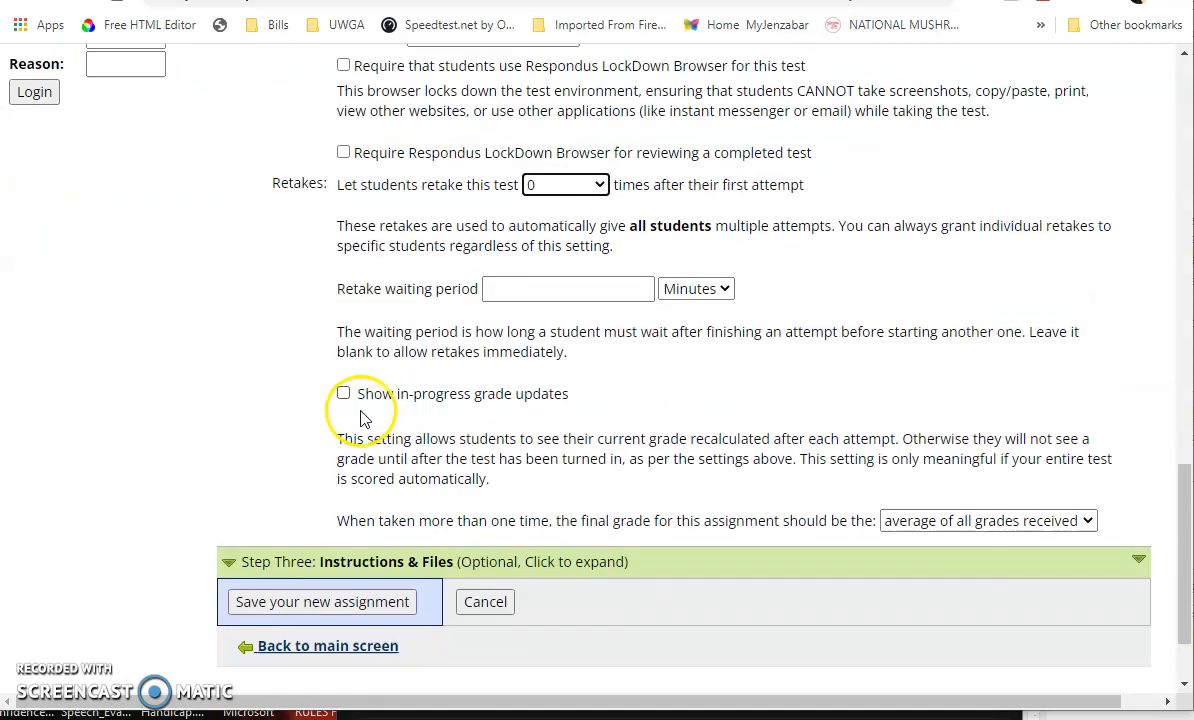
click(344, 388)
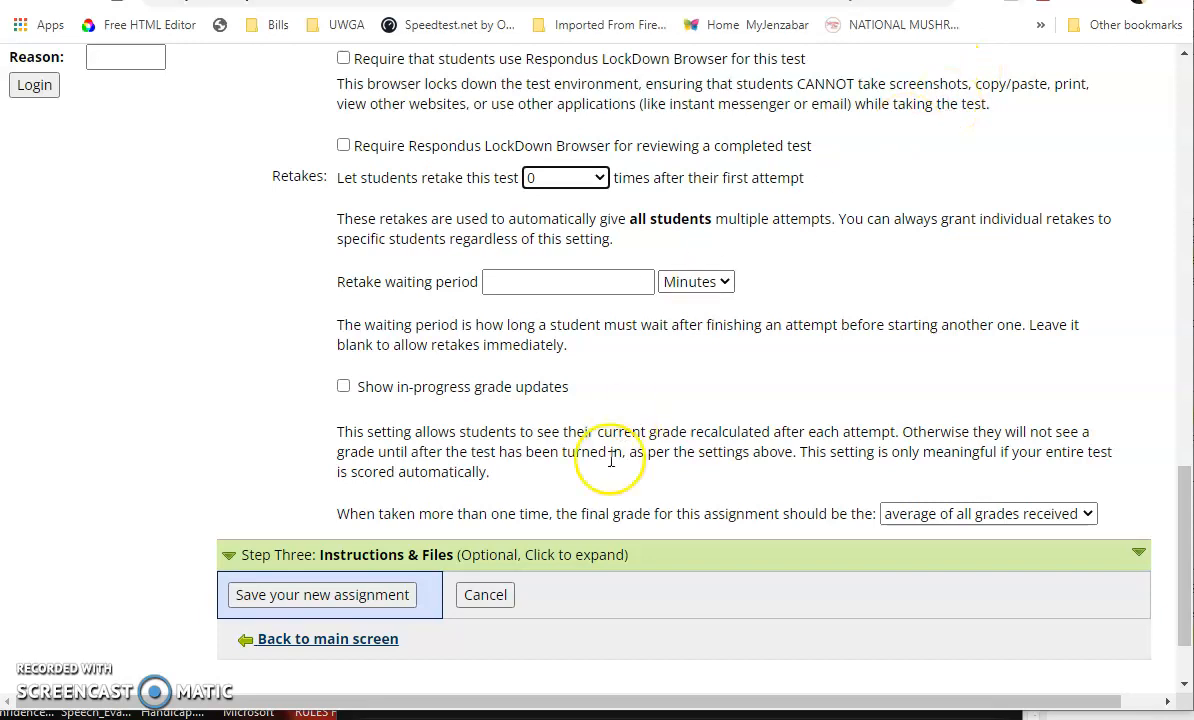
click(360, 392)
drag(360, 392, 584, 394)
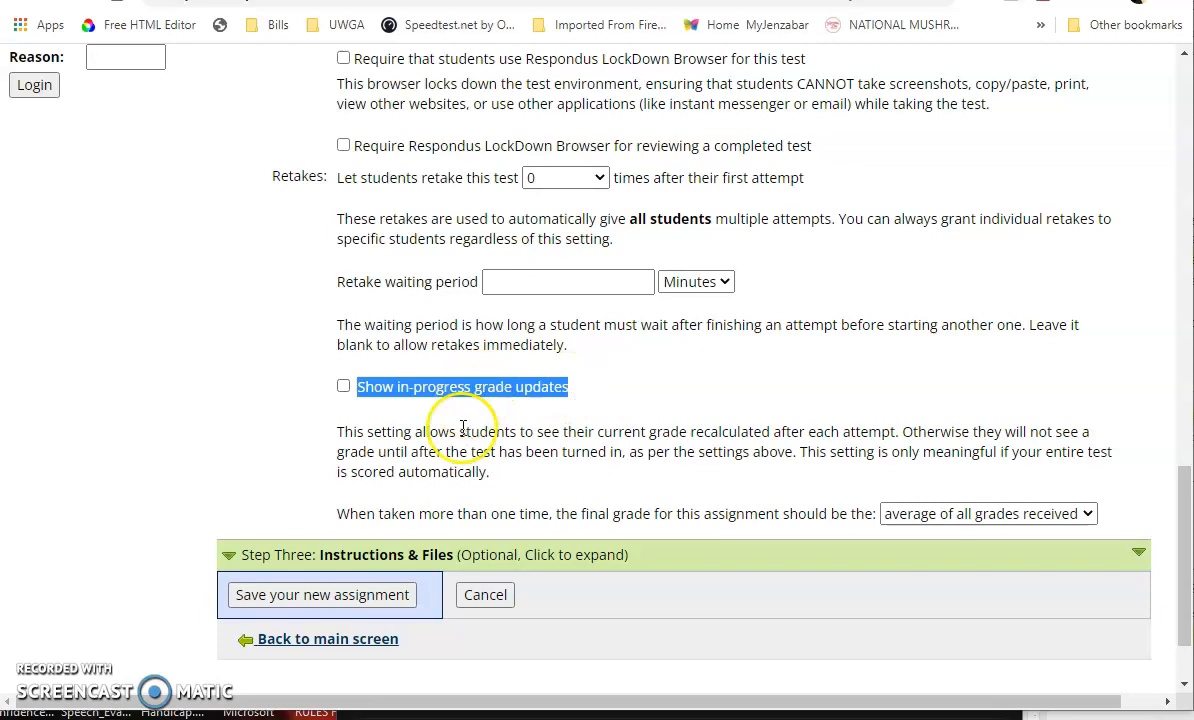
scroll(552, 426, down, 1)
drag(390, 448, 823, 458)
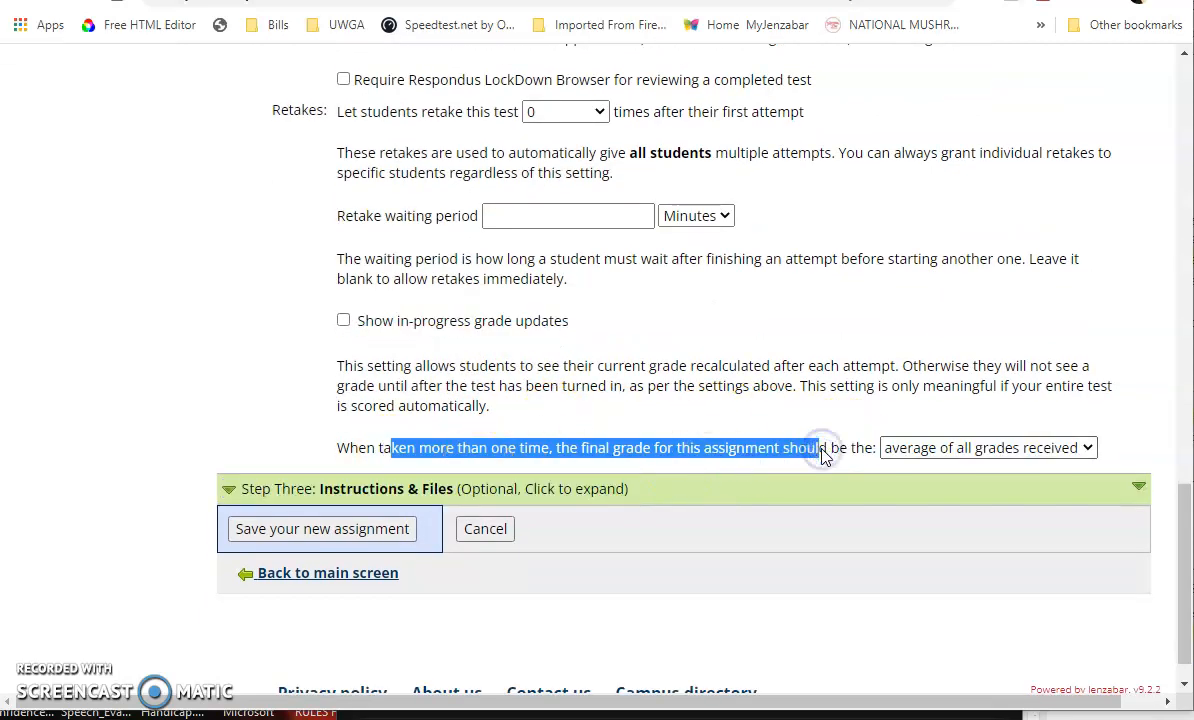
click(969, 452)
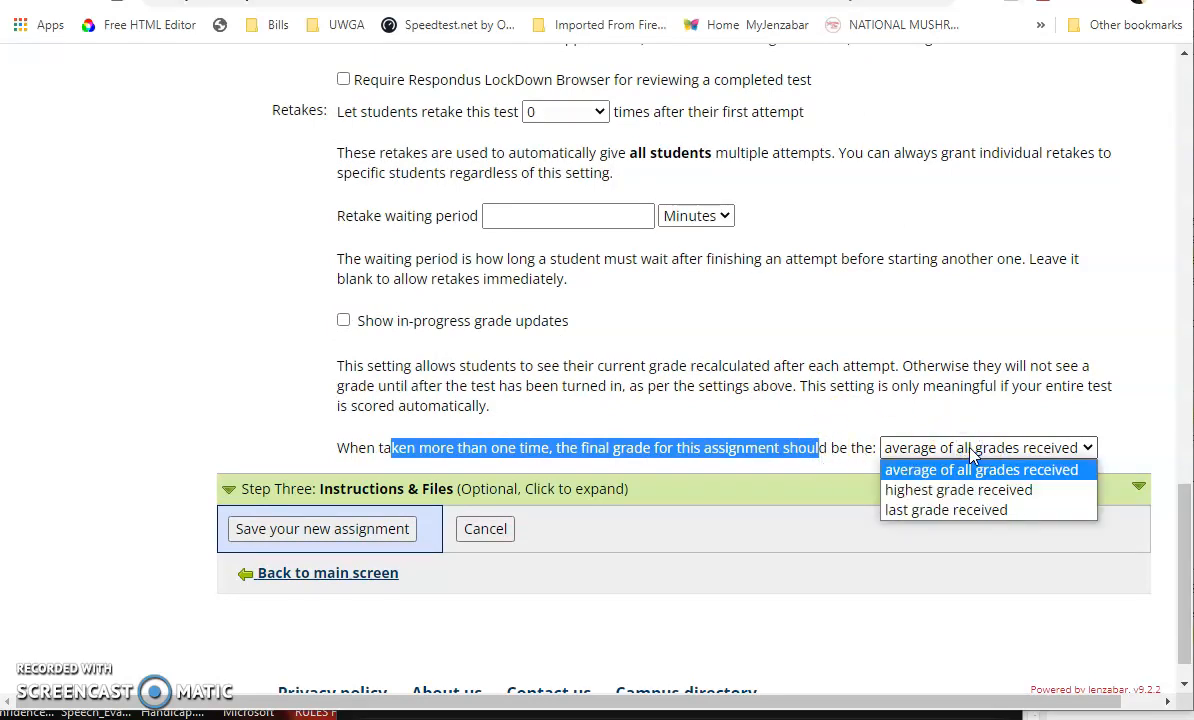
click(913, 387)
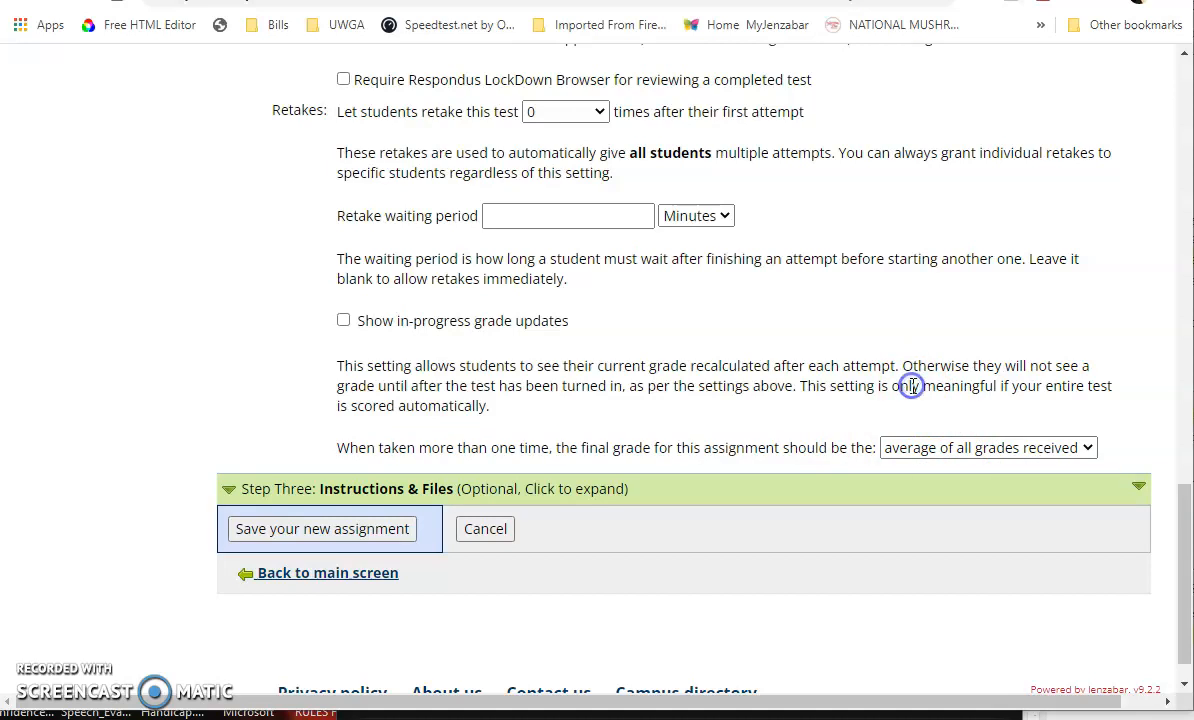
Expand Instructions & Files and enter the instructions "This exam is timed at 10 minutes, it is multiple-choice, TF, essay."
click(567, 490)
scroll(555, 420, down, 5)
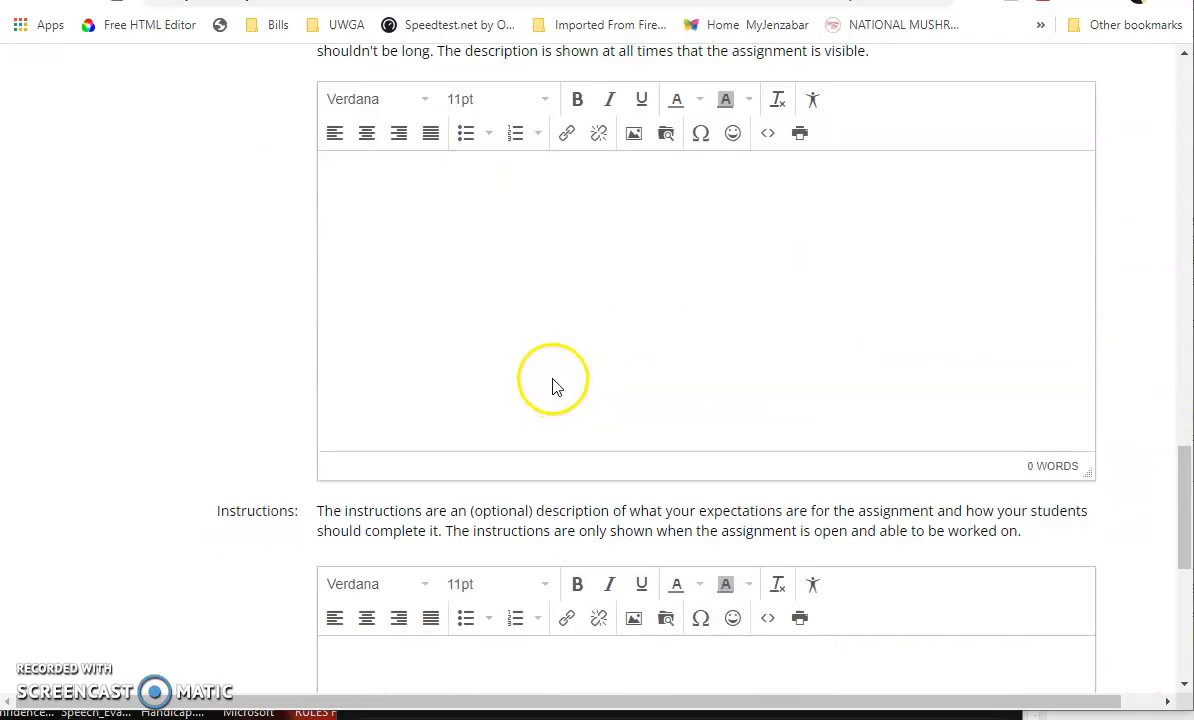
scroll(557, 388, down, 3)
click(550, 388)
text(This ex)
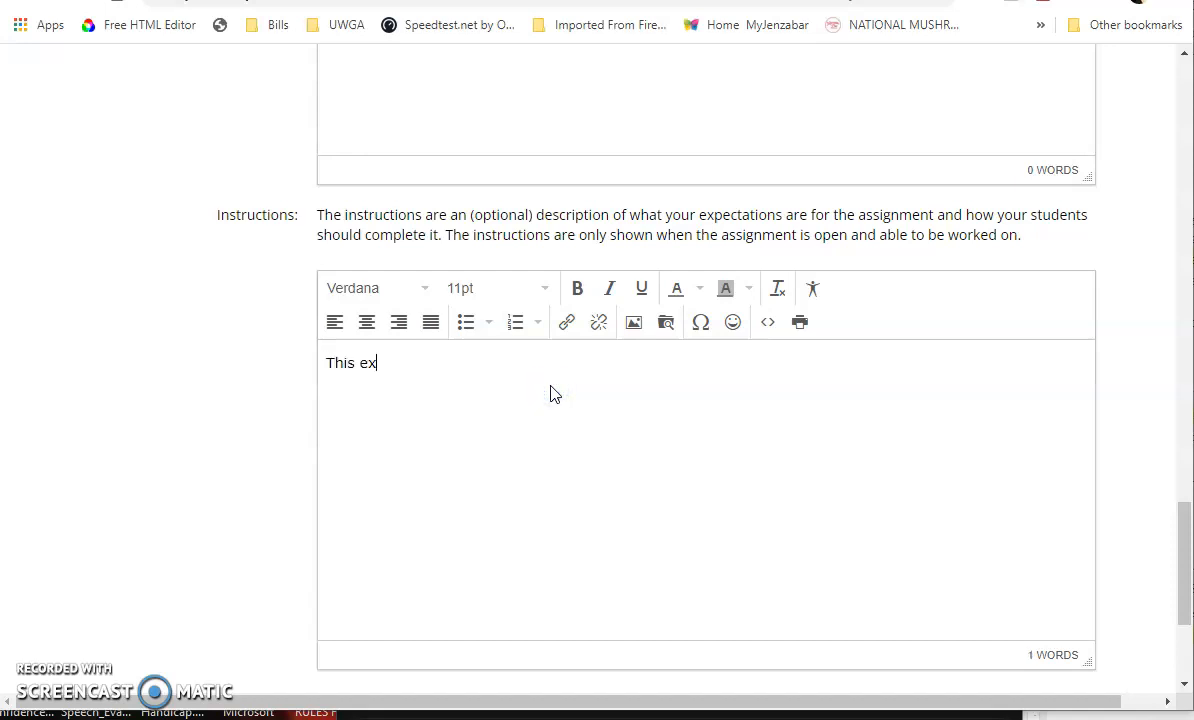
text(am is timed at 10 minutes)
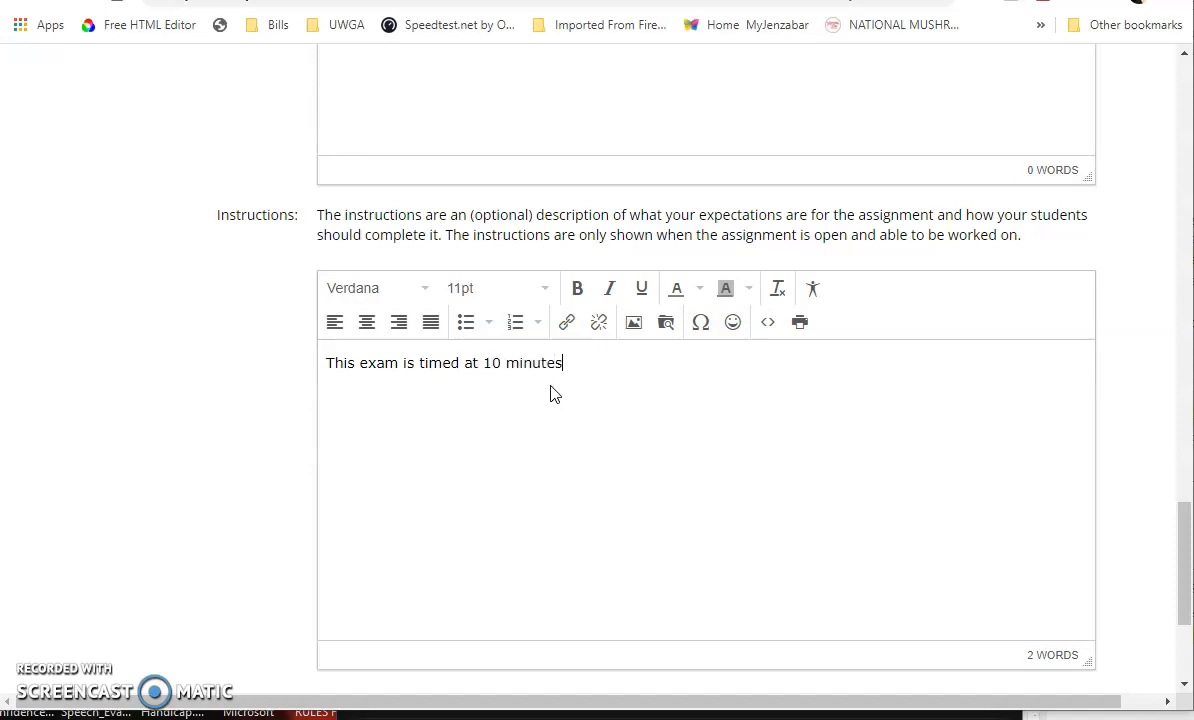
text(, it is multplech)
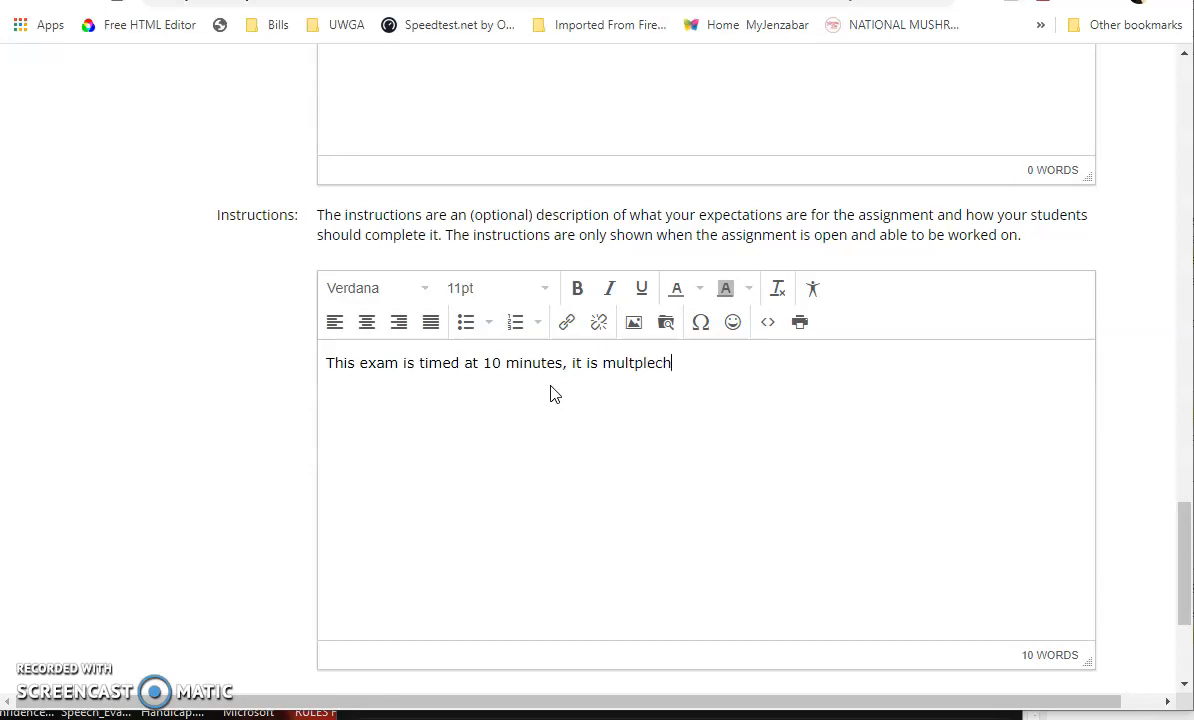
text(iice, TF)
right_click(640, 363)
click(703, 376)
click(745, 363)
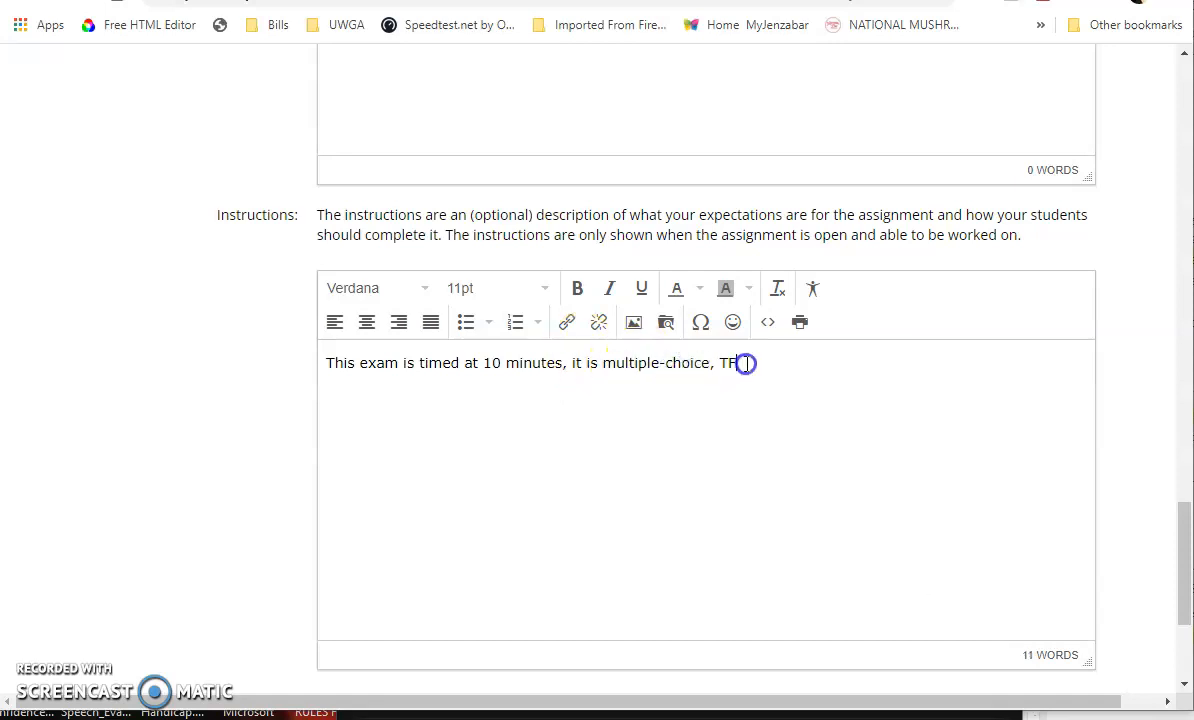
text(, essay.)
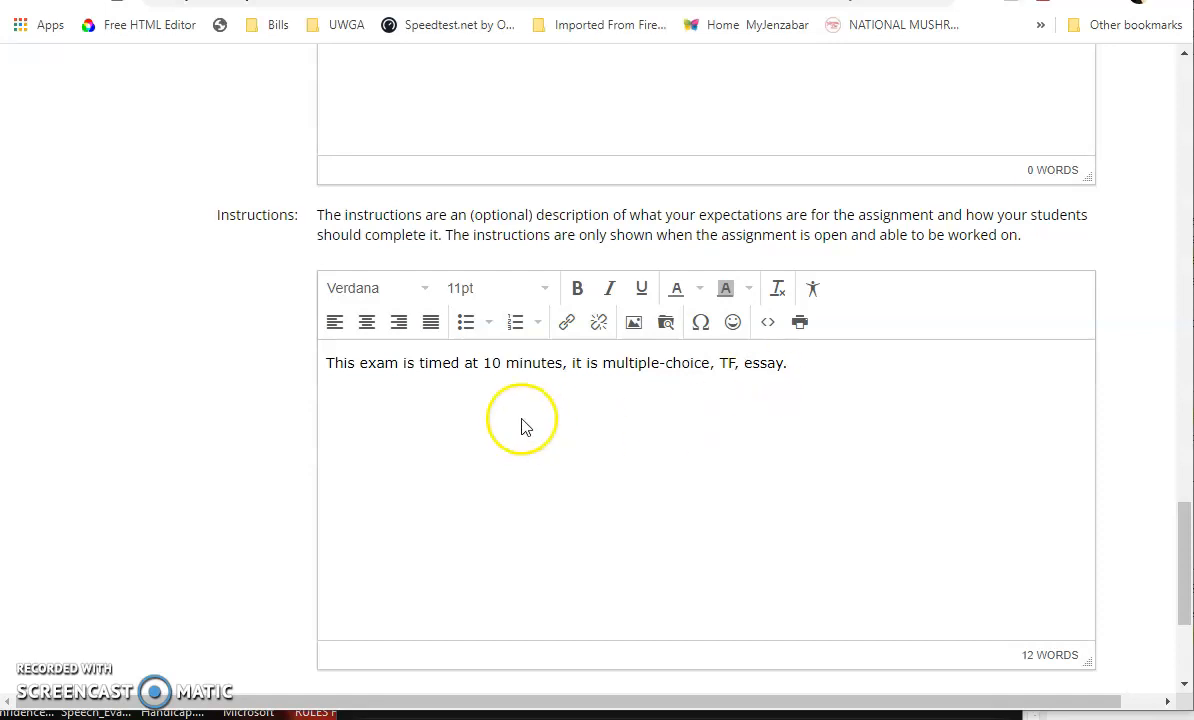
Save the new assignment and return to the course's Coursework page
scroll(504, 438, down, 2)
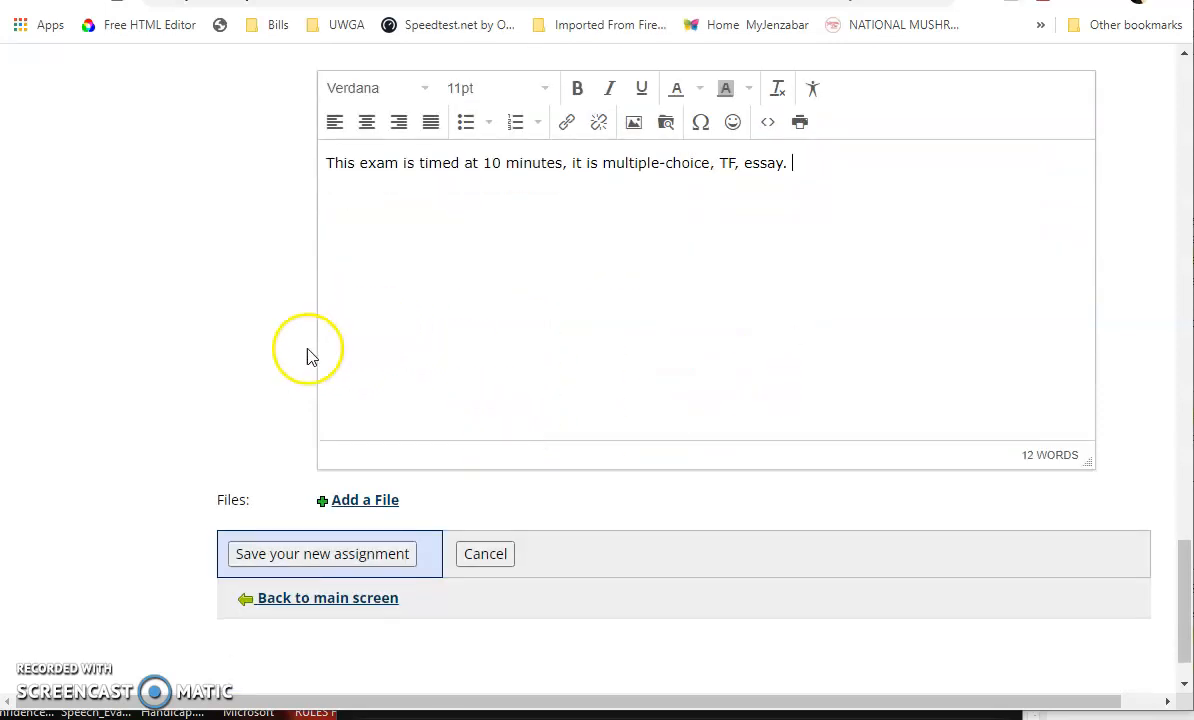
click(360, 560)
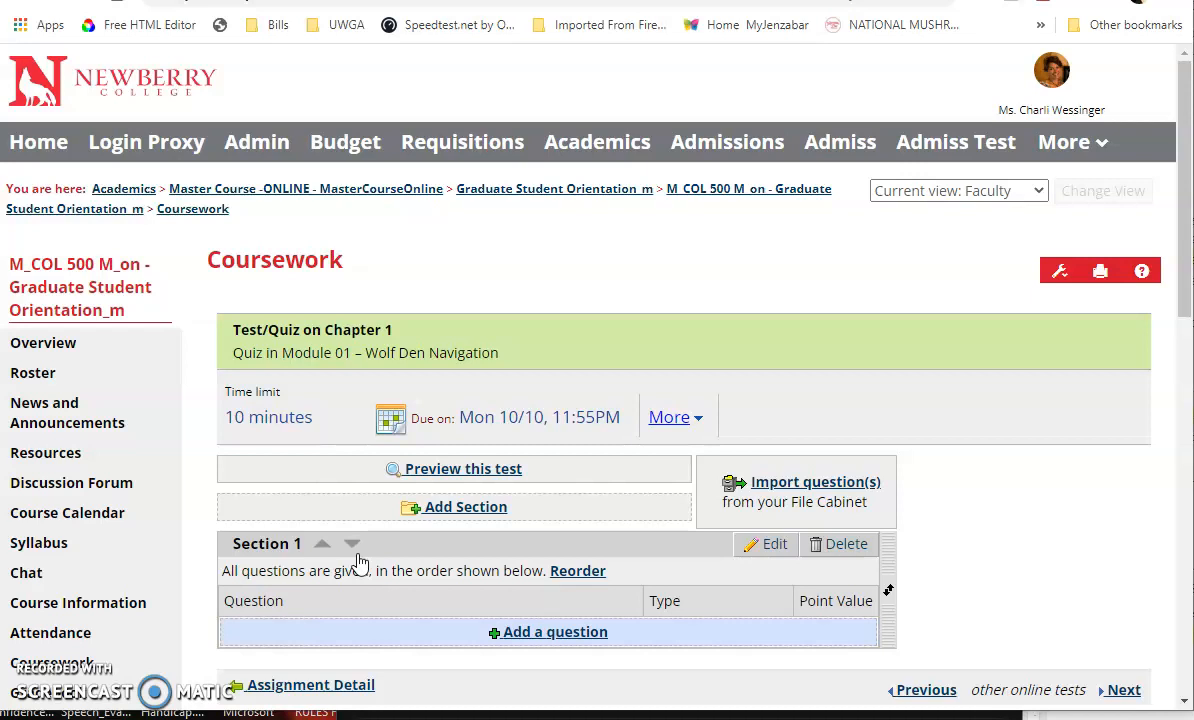
click(59, 658)
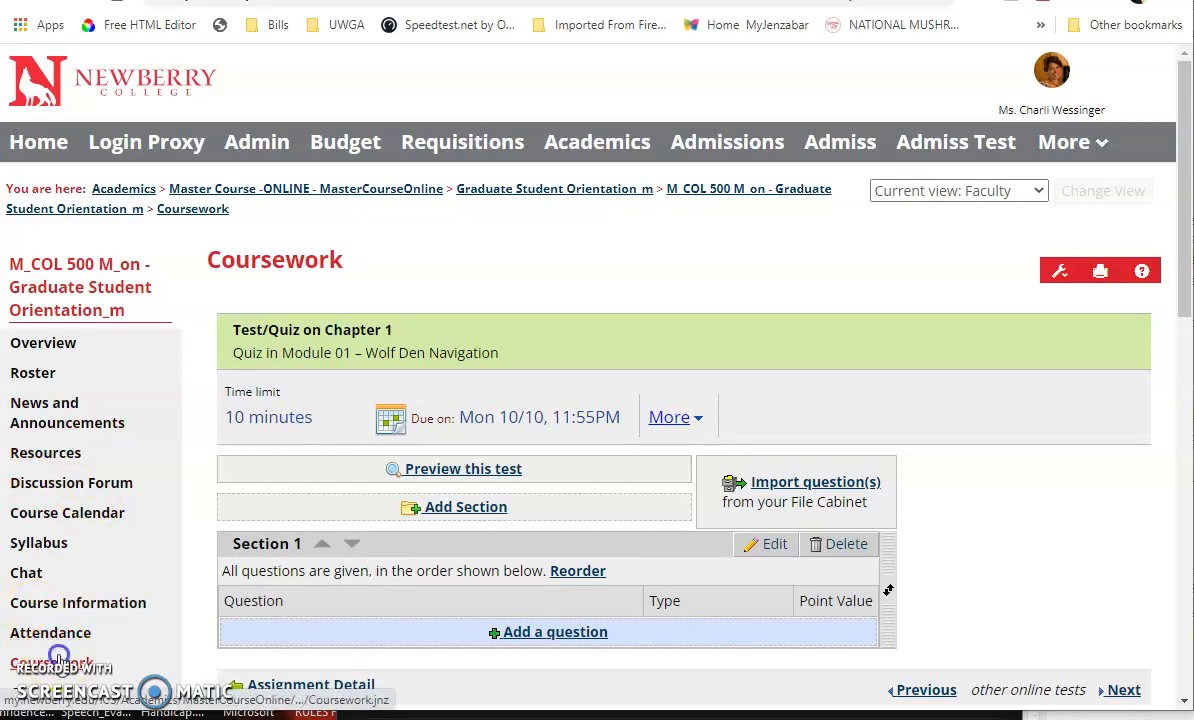
scroll(588, 482, down, 2)
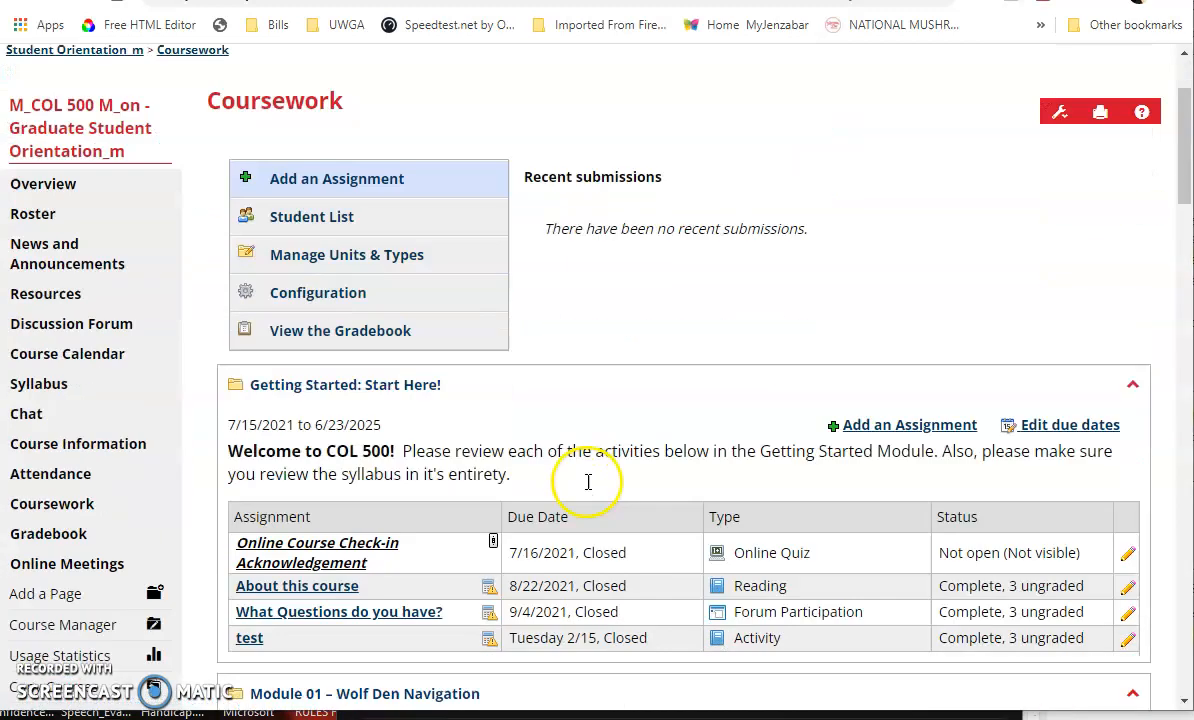
Look through the Module 01 and Module 02 assignment lists and locate the Test/Quiz on Chapter 1 entry
scroll(588, 482, down, 7)
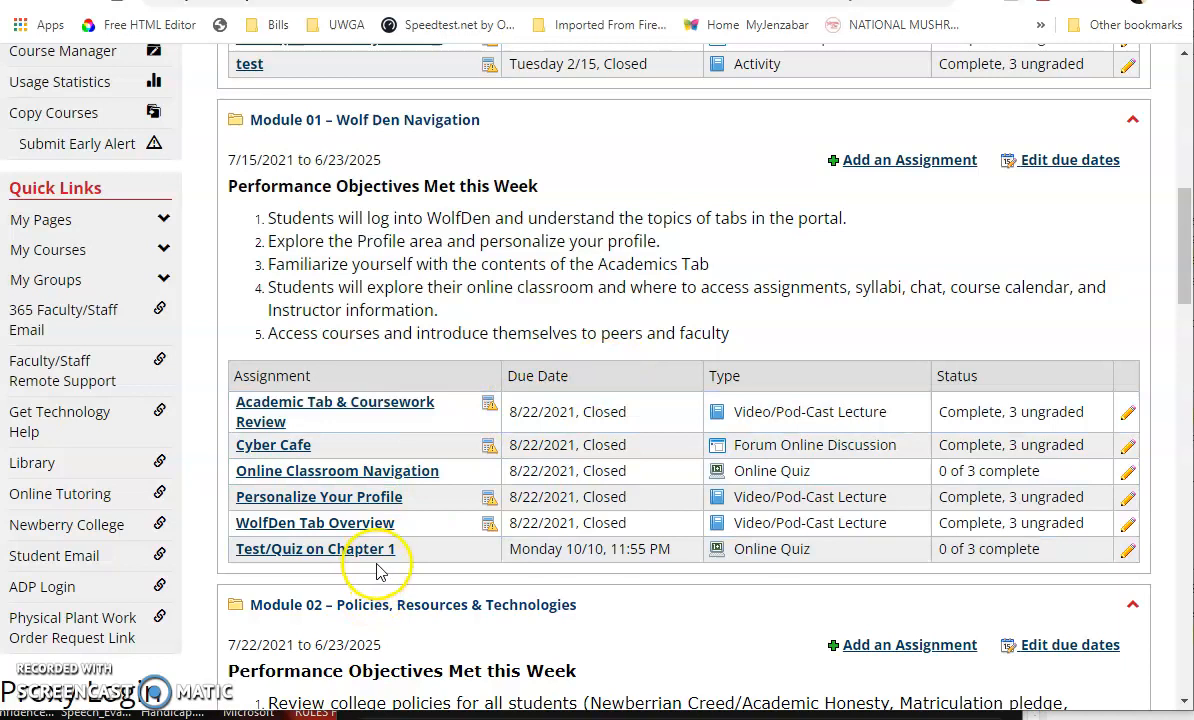
scroll(378, 570, down, 4)
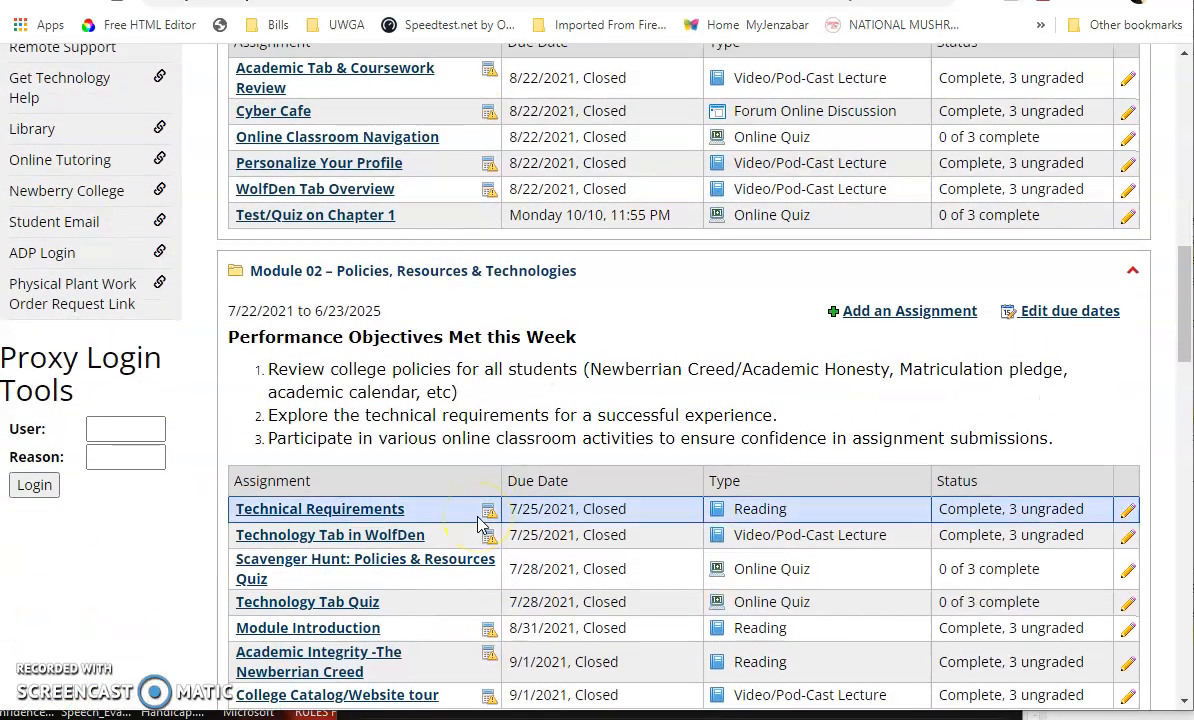
scroll(478, 522, down, 2)
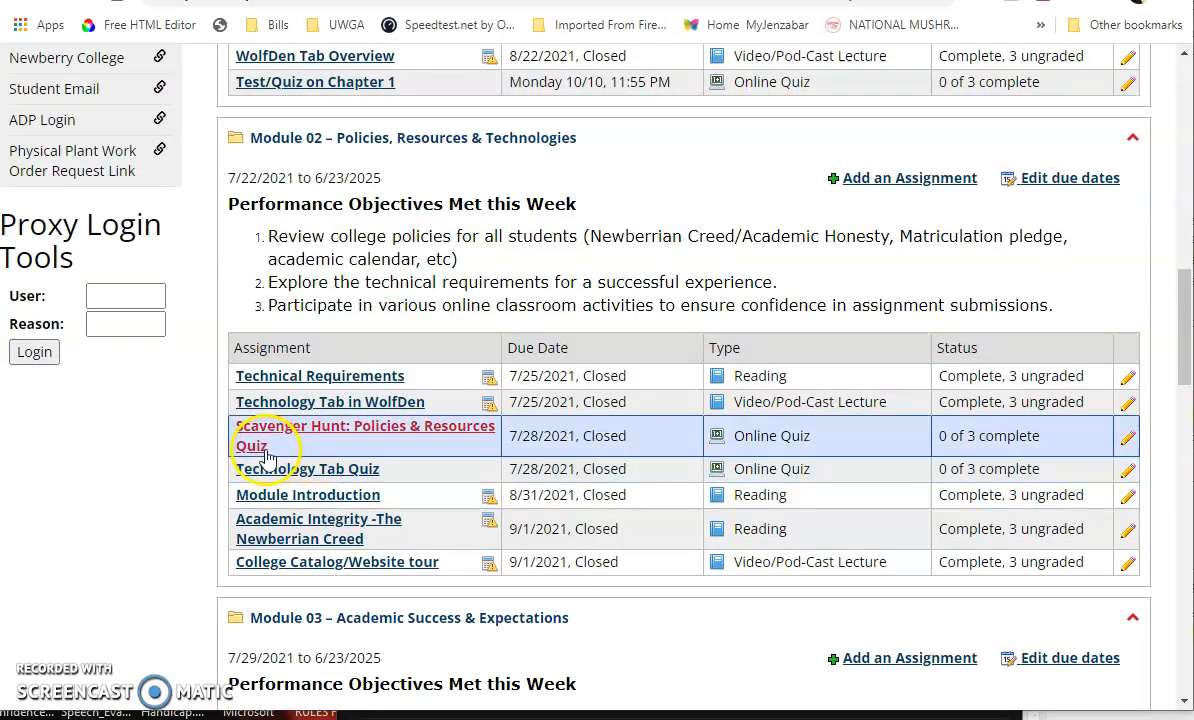
scroll(266, 490, up, 3)
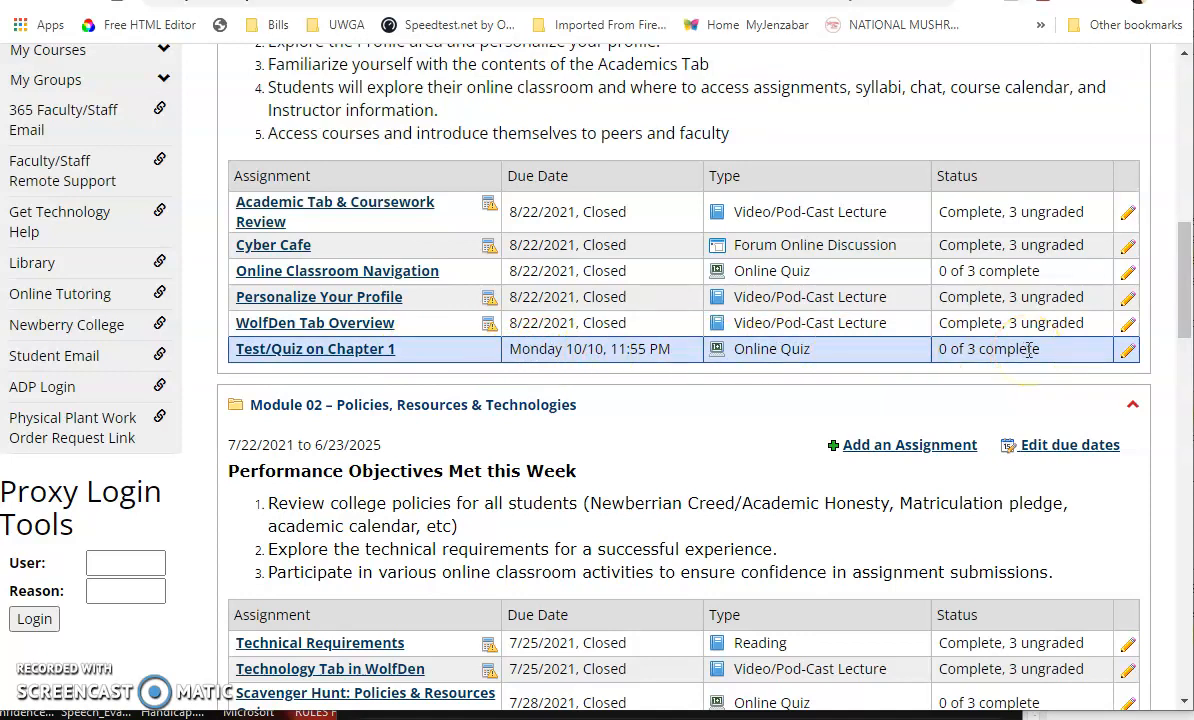
drag(416, 349, 232, 349)
click(403, 468)
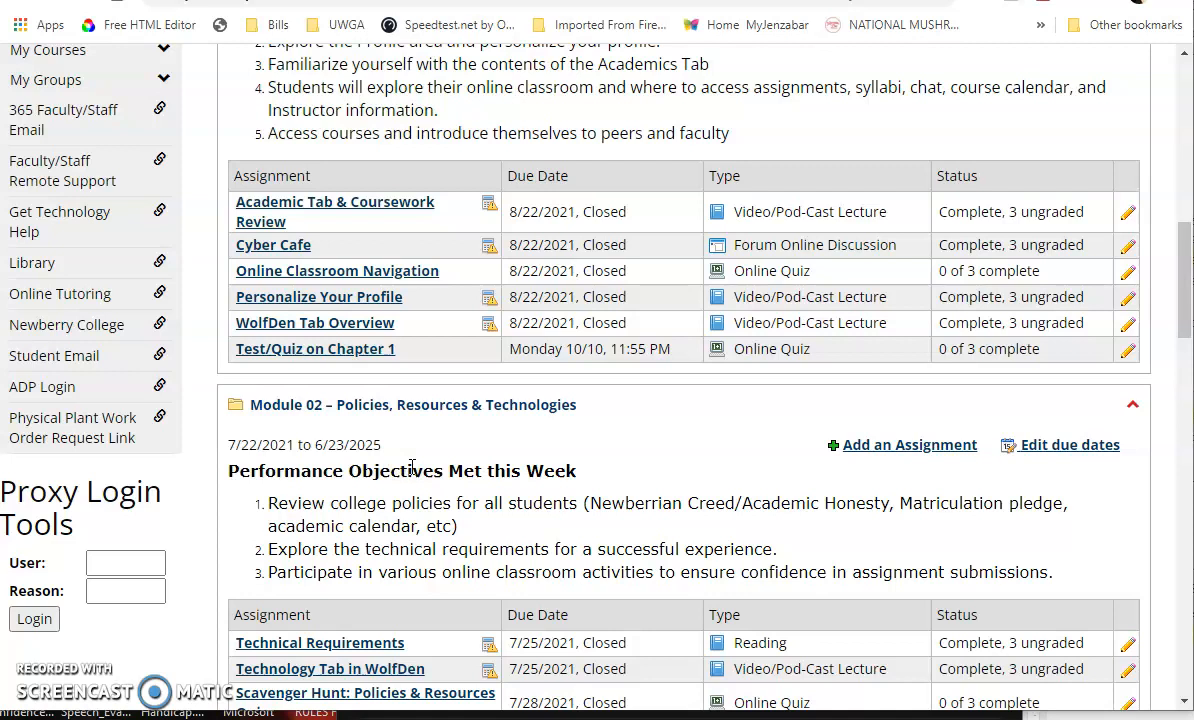
Open the Test/Quiz on Chapter 1 assignment from Module 01 and go to its Test Builder
scroll(411, 468, up, 3)
click(438, 494)
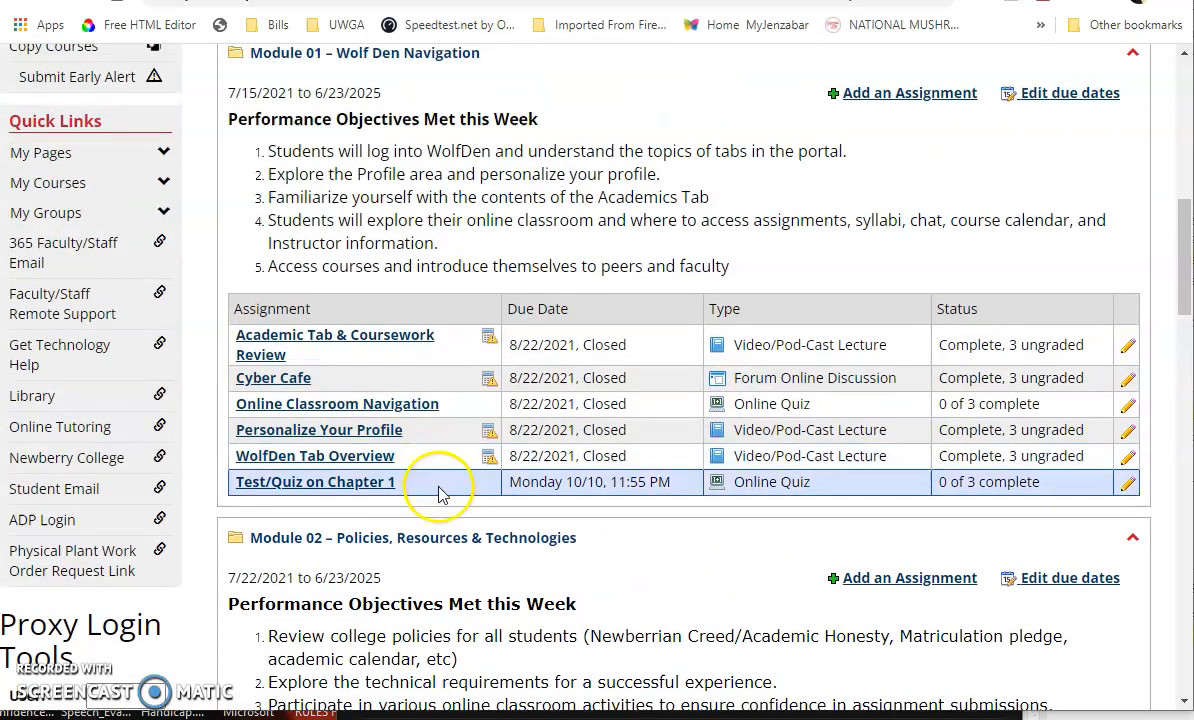
click(346, 486)
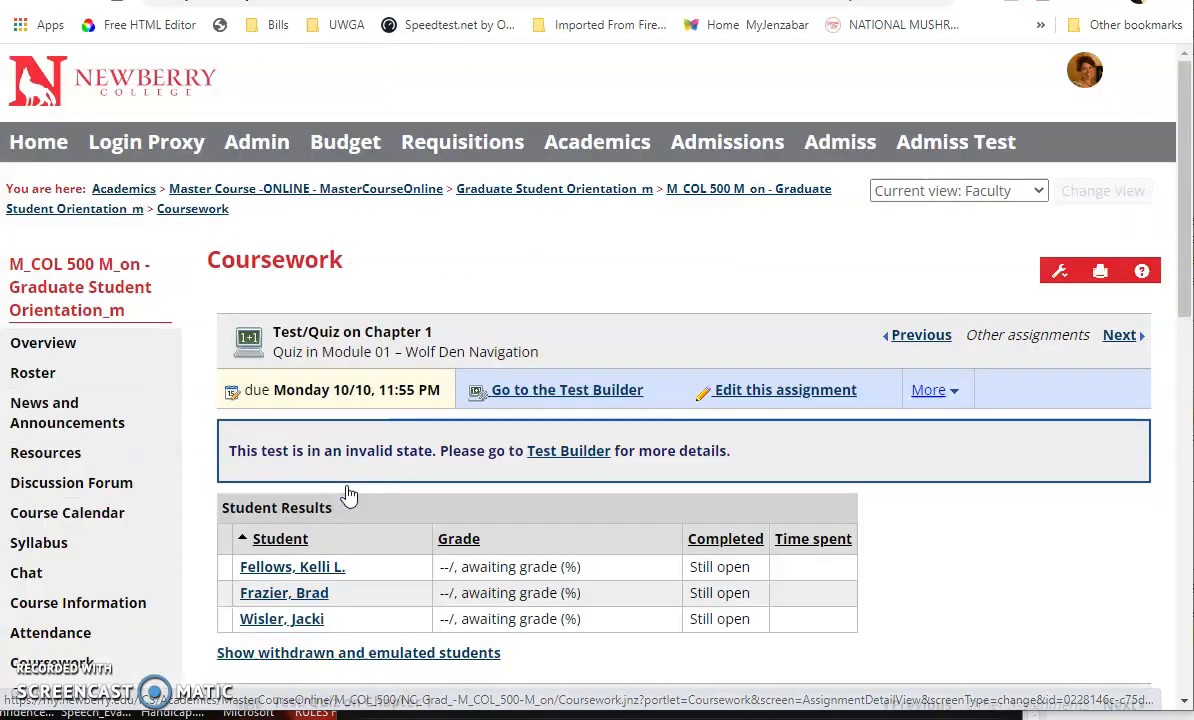
click(588, 391)
drag(658, 389, 479, 387)
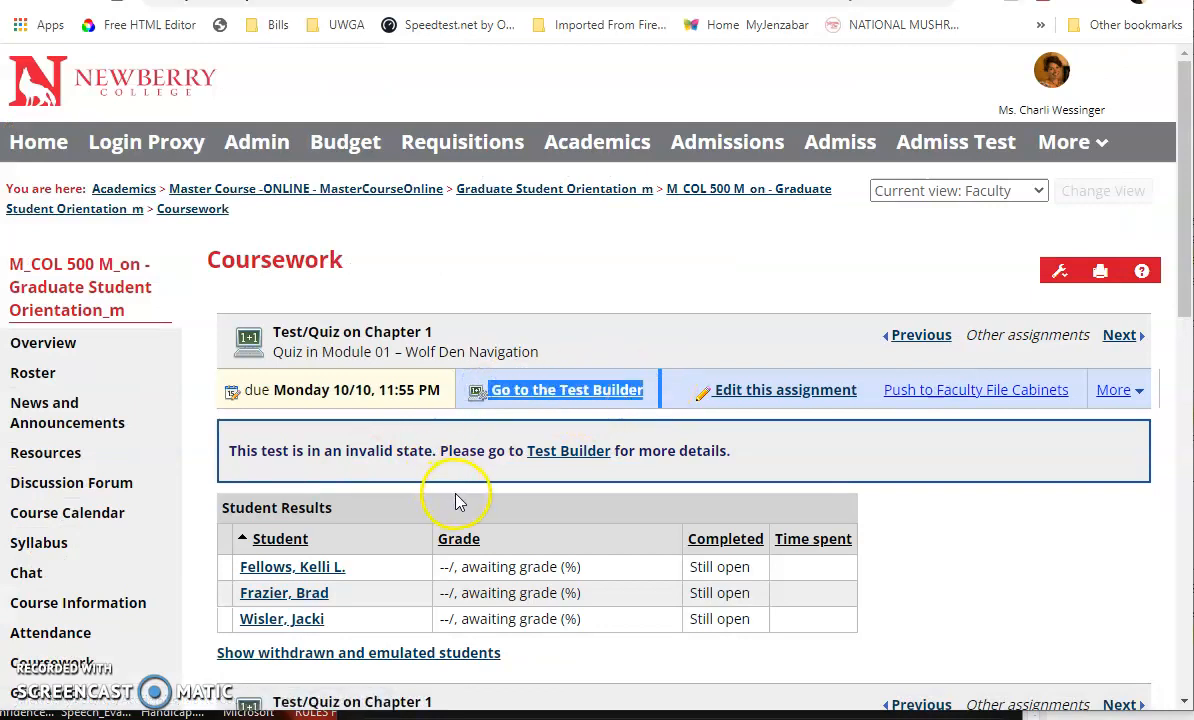
click(540, 398)
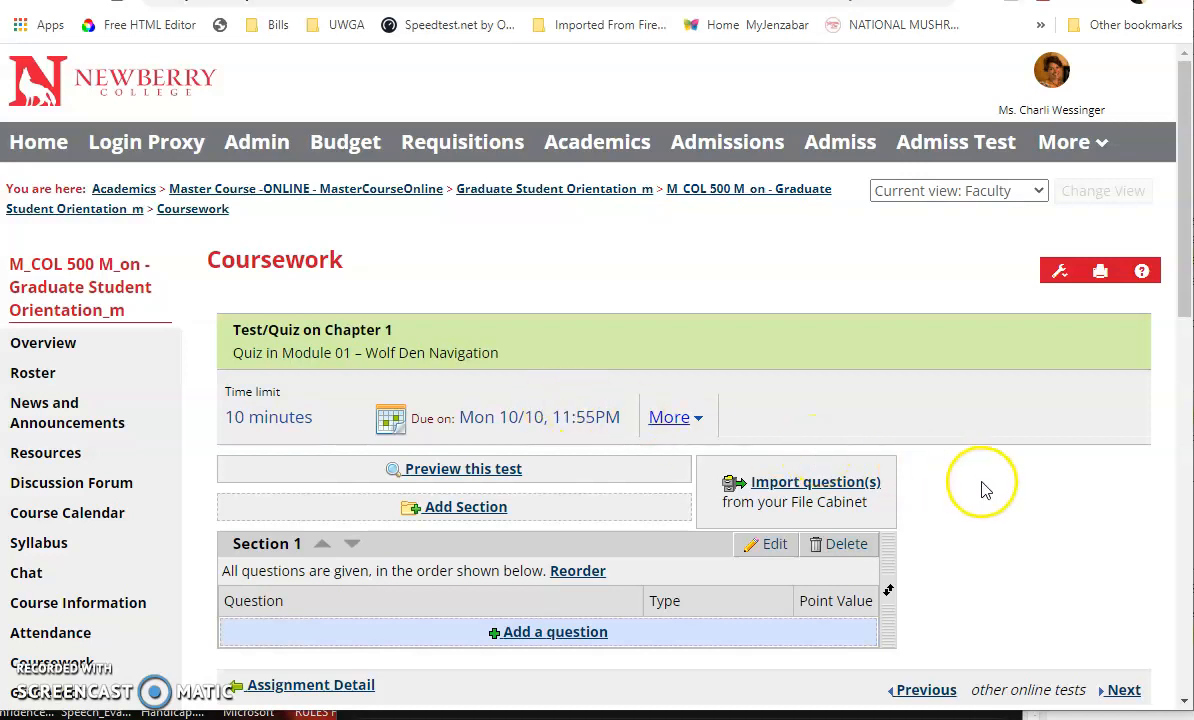
scroll(985, 489, down, 2)
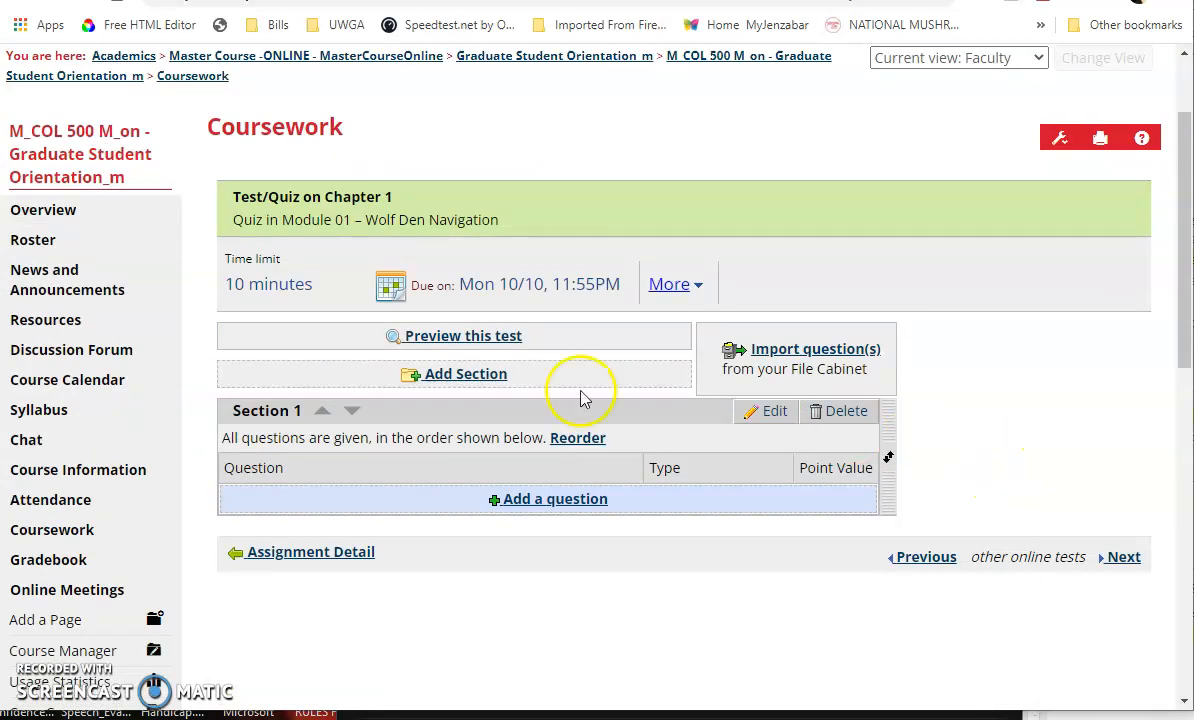